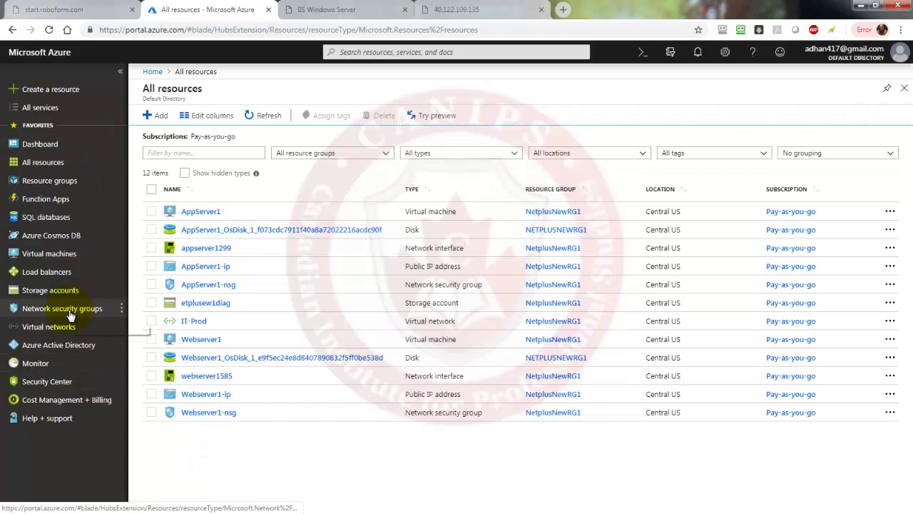
Review the networking port rules of the AppServer1 virtual machine and check its remote desktop session
click(194, 211)
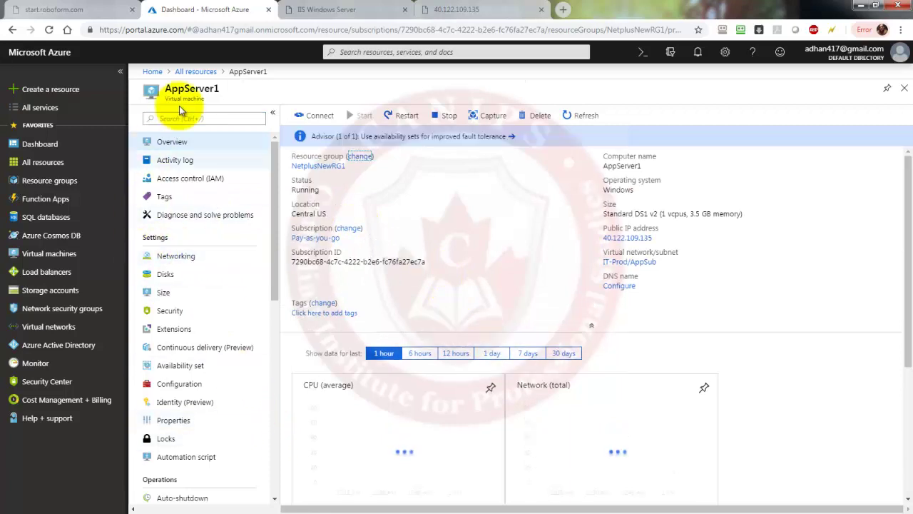
click(177, 258)
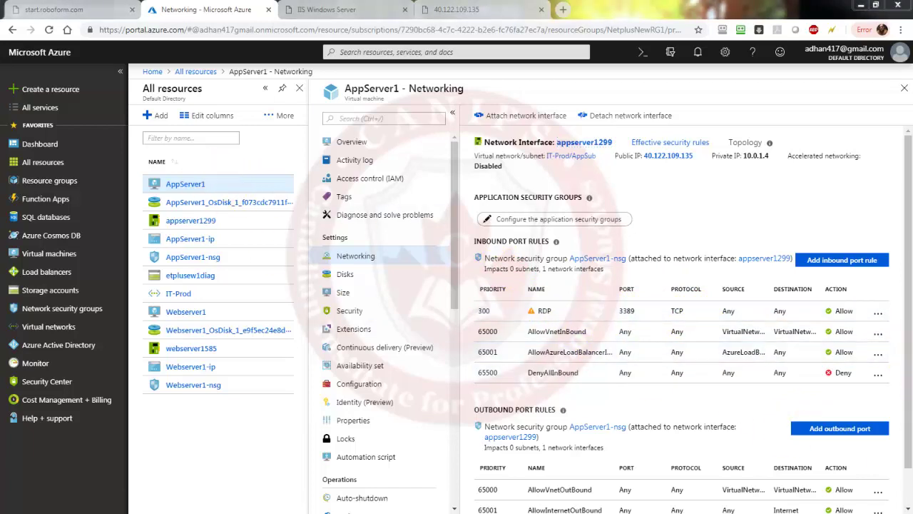
key(alt+Tab)
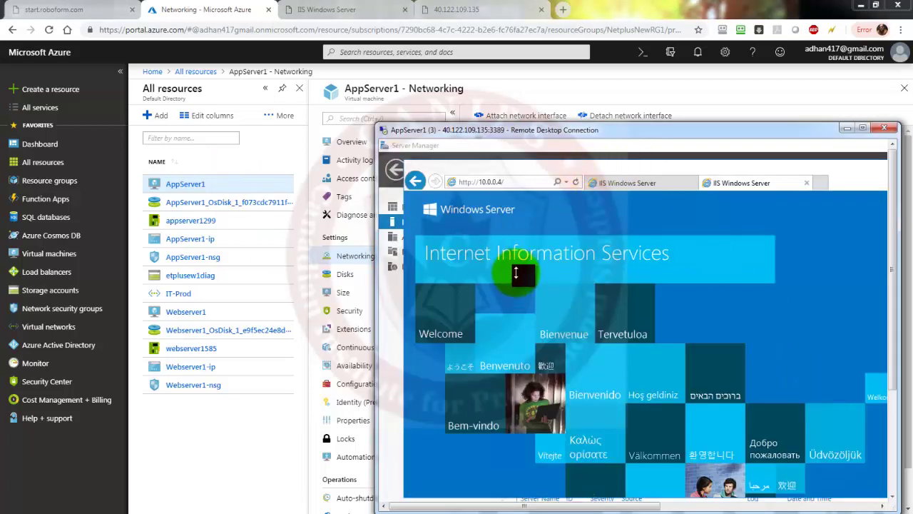
key(alt+Tab)
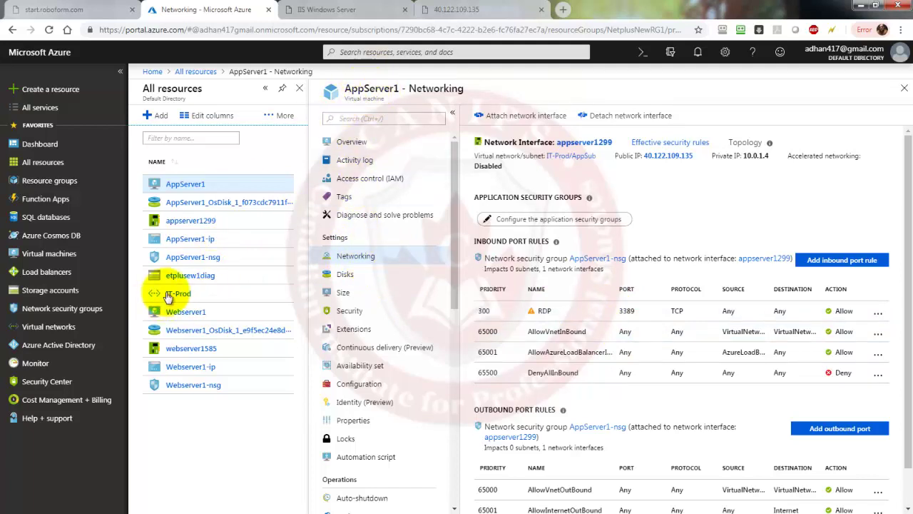
Examine the inbound and outbound port rules in the Webserver1 virtual machine's networking settings
click(187, 313)
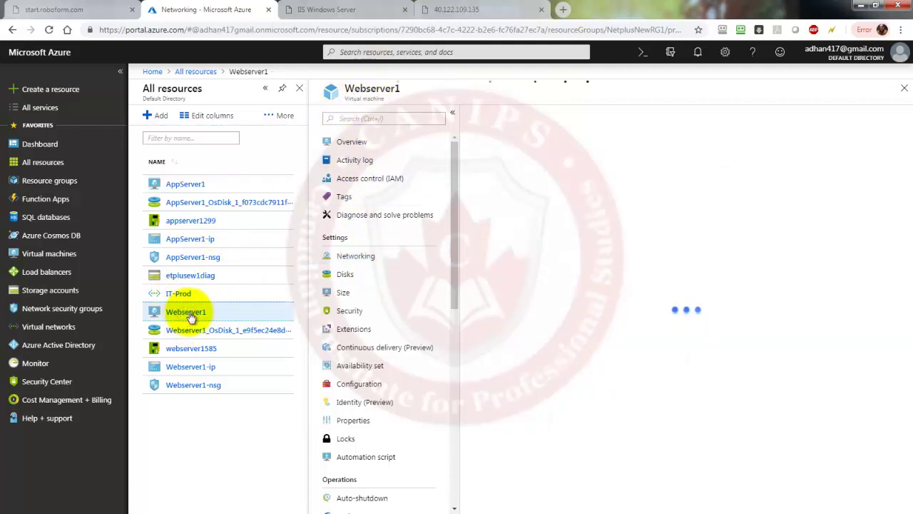
click(359, 258)
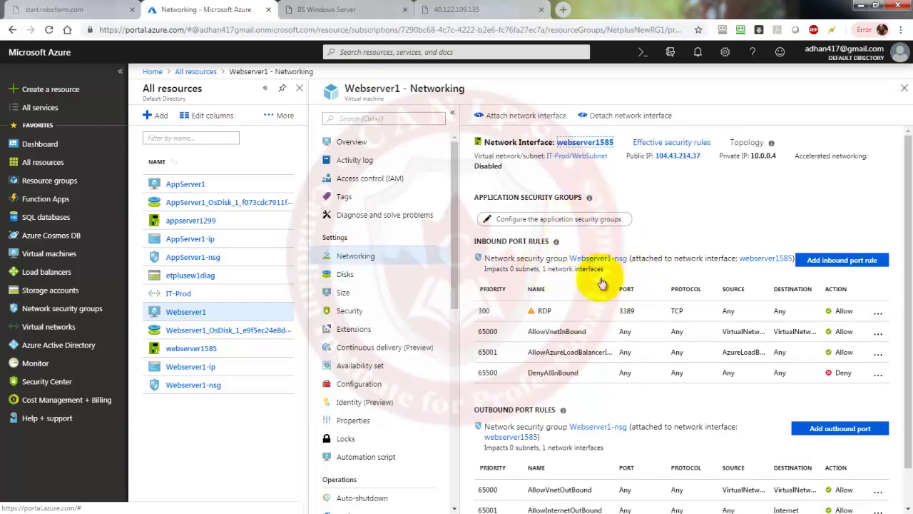
scroll(595, 276, down, 1)
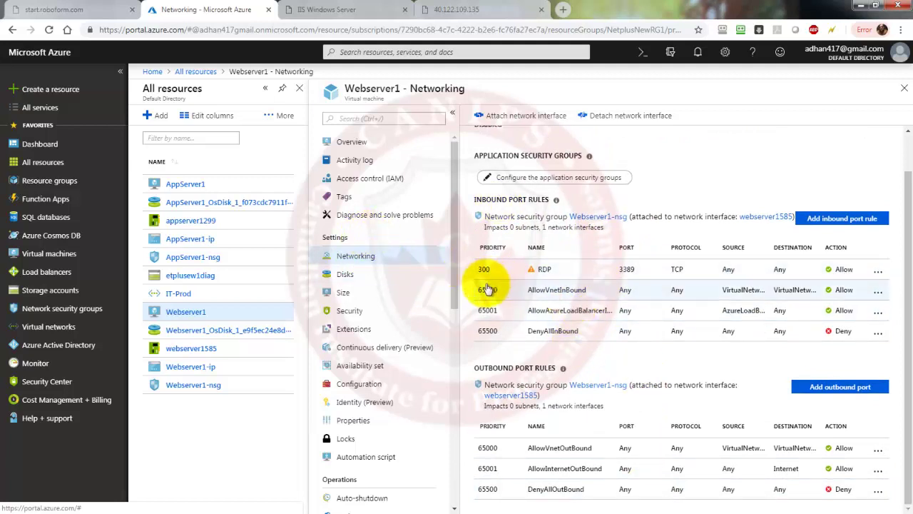
Create a network security group named WEBServerNSG in resource group NetplusNewRG1, located in Central US
click(47, 311)
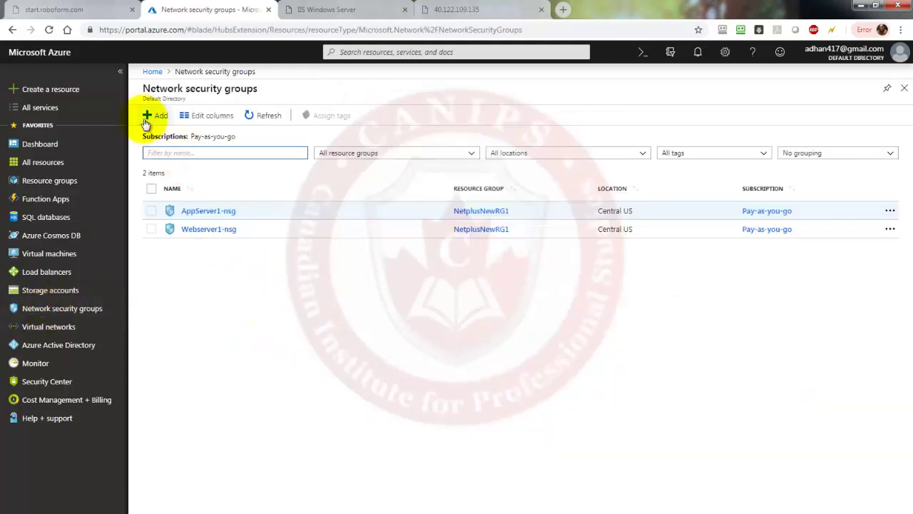
click(158, 116)
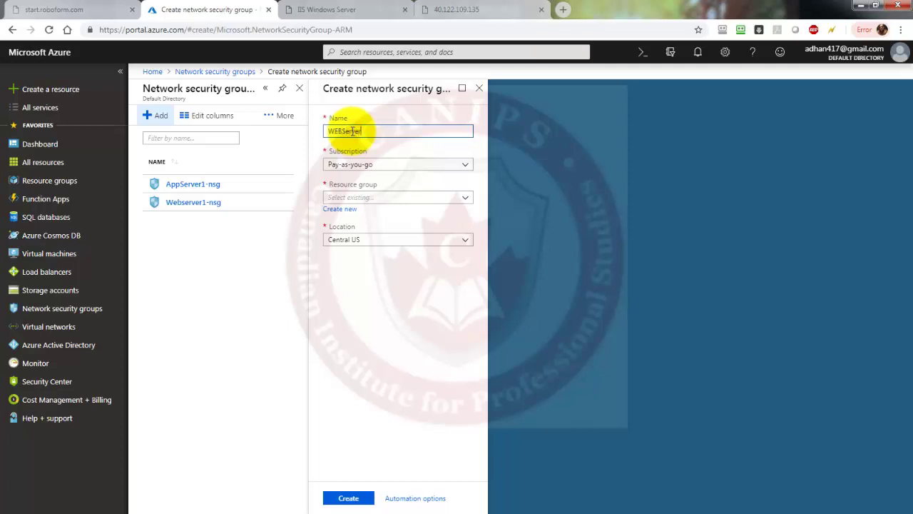
click(369, 198)
click(359, 211)
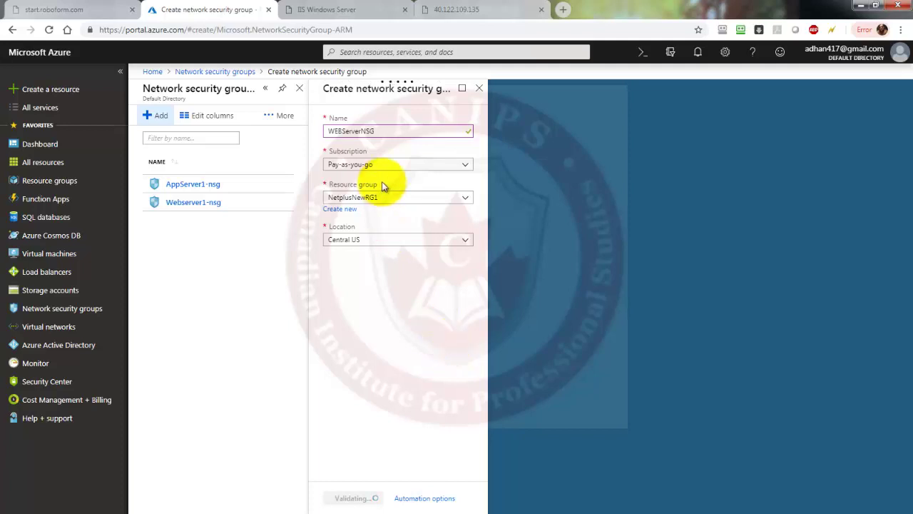
click(187, 73)
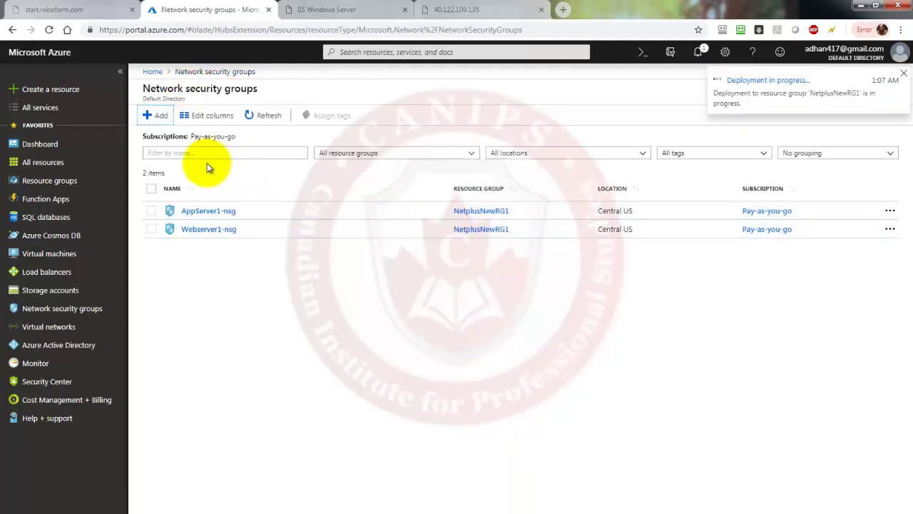
Create a network security group named AppServerNSG in resource group NetplusNewRG1 and refresh the list of security groups
click(156, 117)
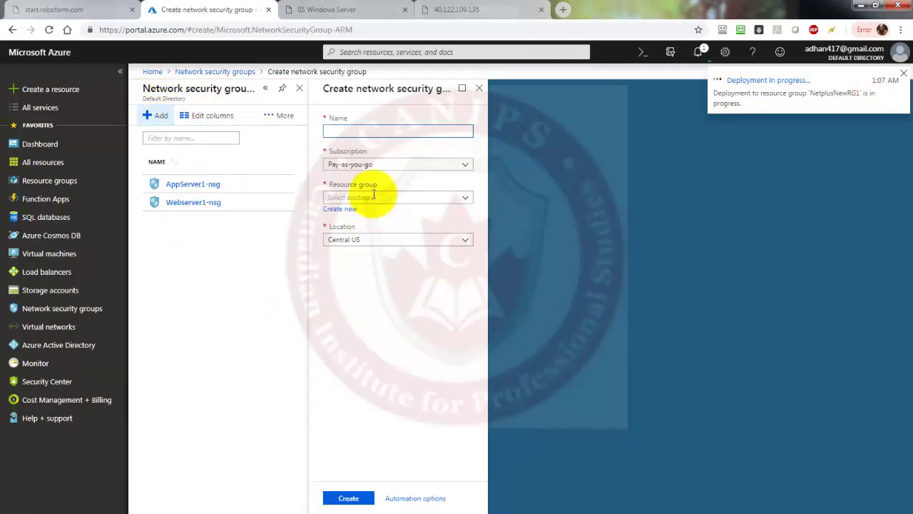
text(AppServerNSG)
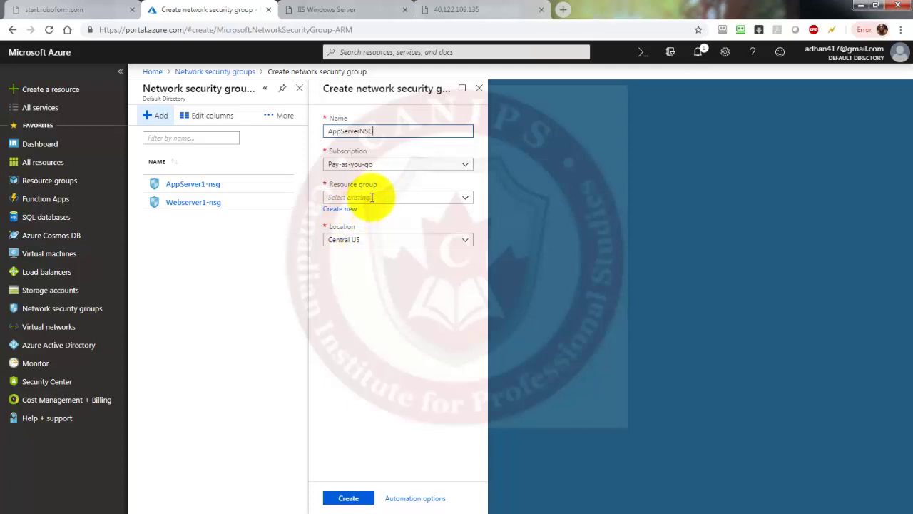
click(379, 199)
click(369, 212)
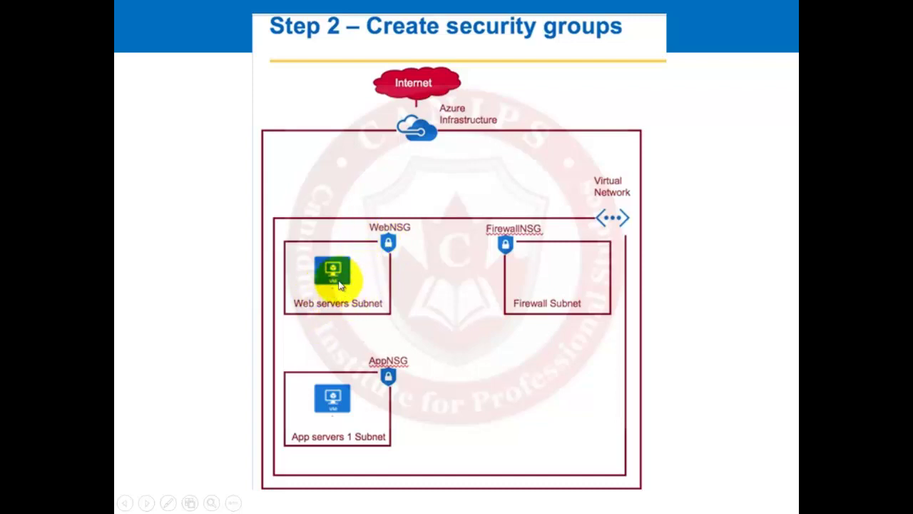
key(alt+Tab)
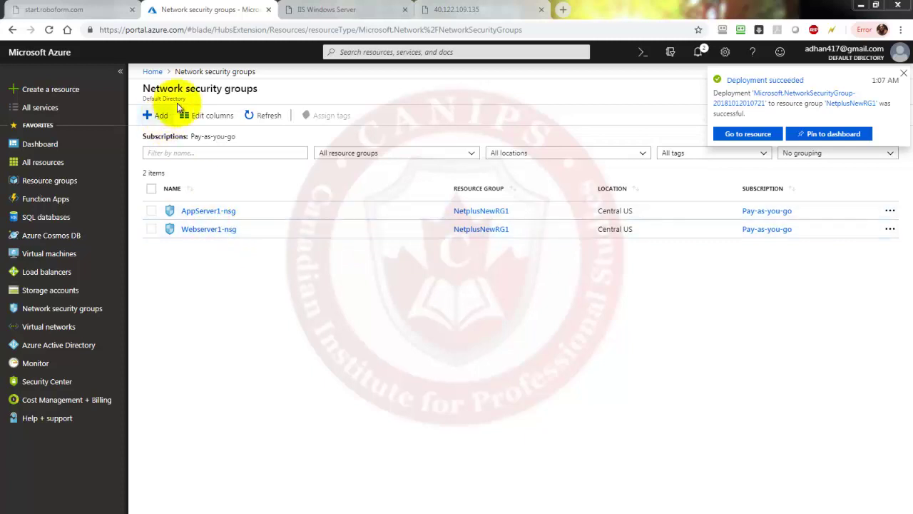
click(259, 116)
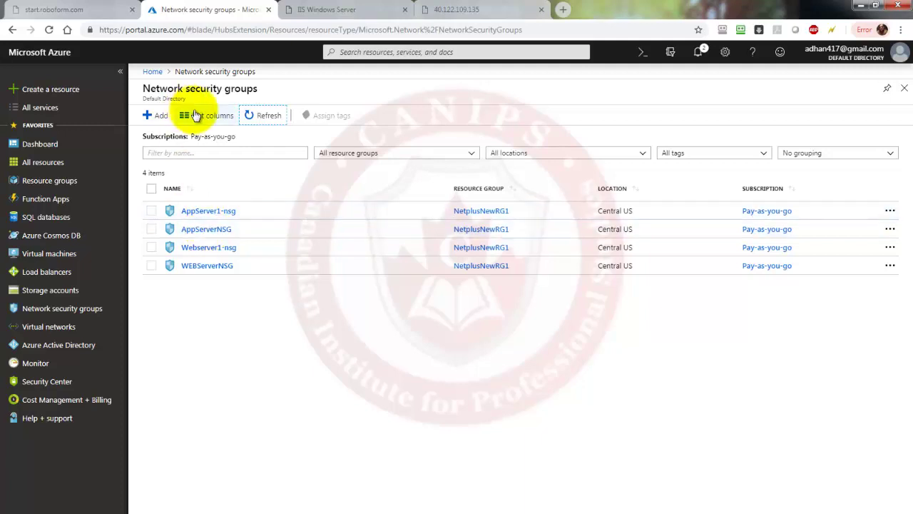
Compare the inbound security rules of AppServerNSG with those of AppServer1-nsg
click(211, 232)
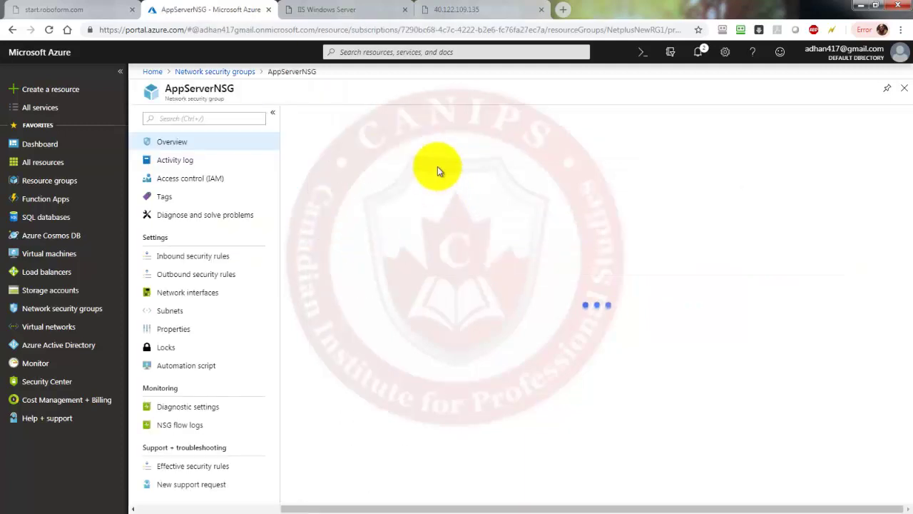
click(204, 255)
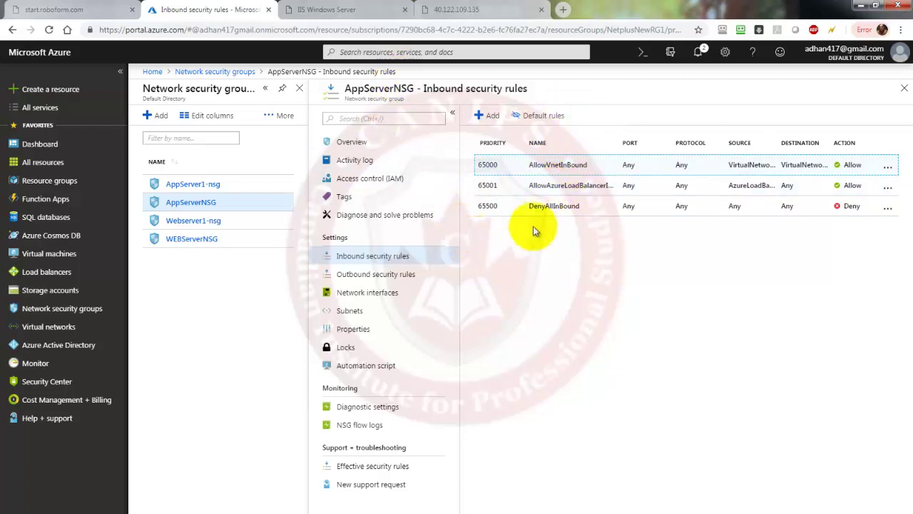
click(193, 188)
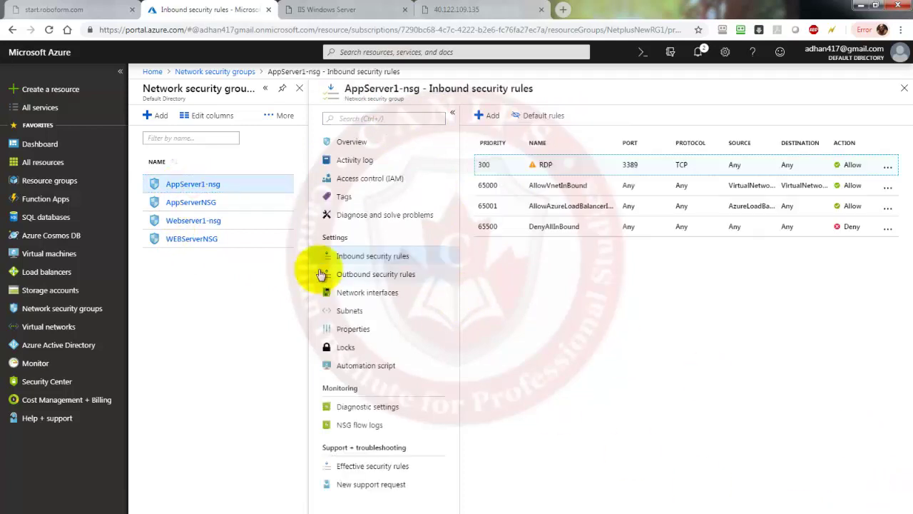
click(535, 319)
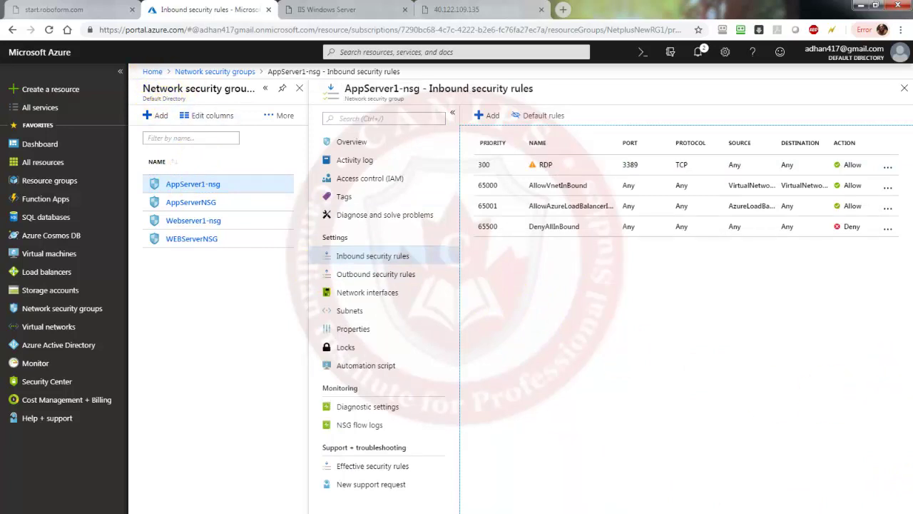
Switch to the AppServer1 remote desktop session, follow the IIS start page's link to the IIS website, and return to the Azure portal
key(alt+Tab)
click(637, 349)
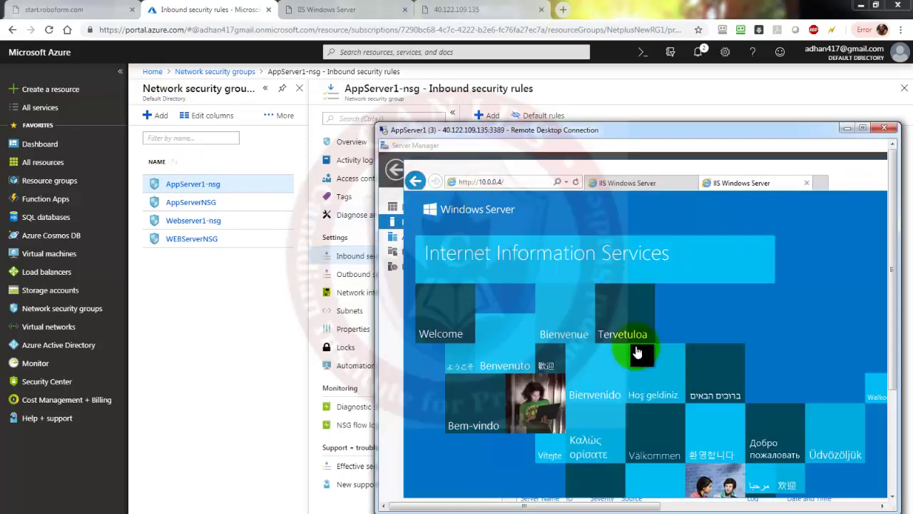
click(499, 183)
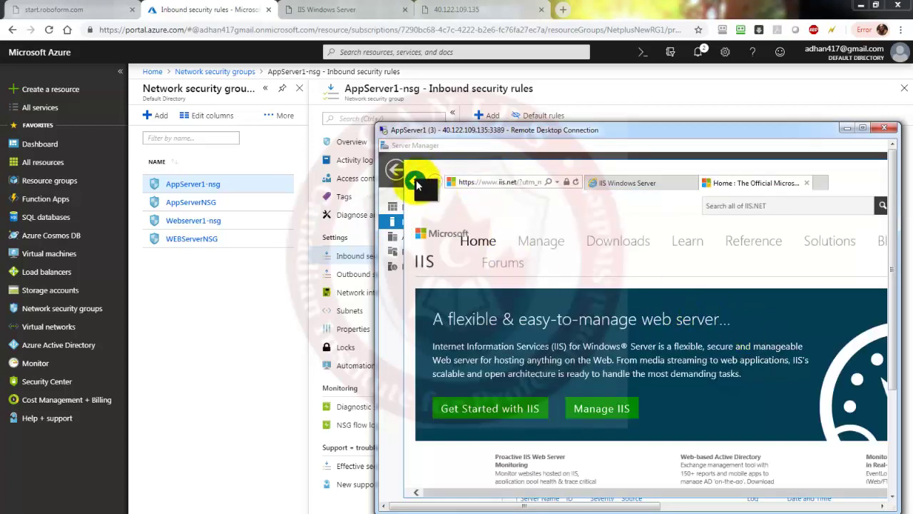
click(417, 179)
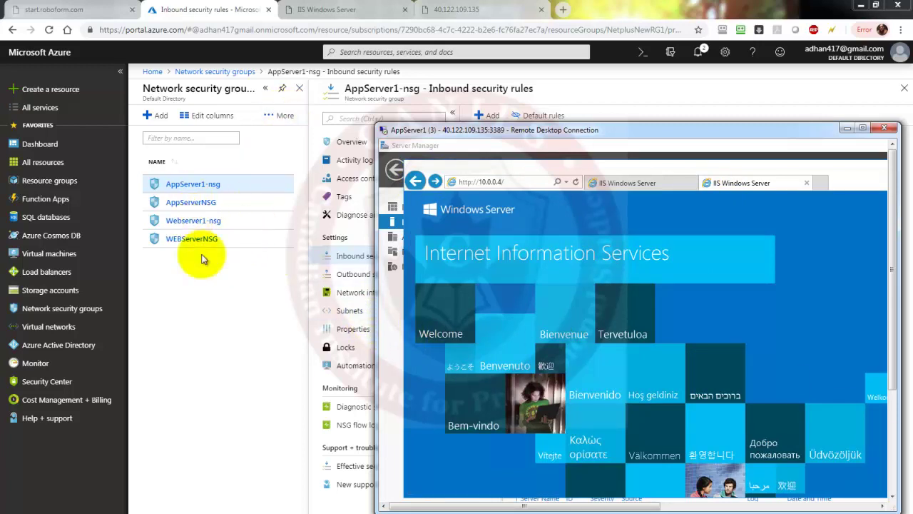
click(215, 298)
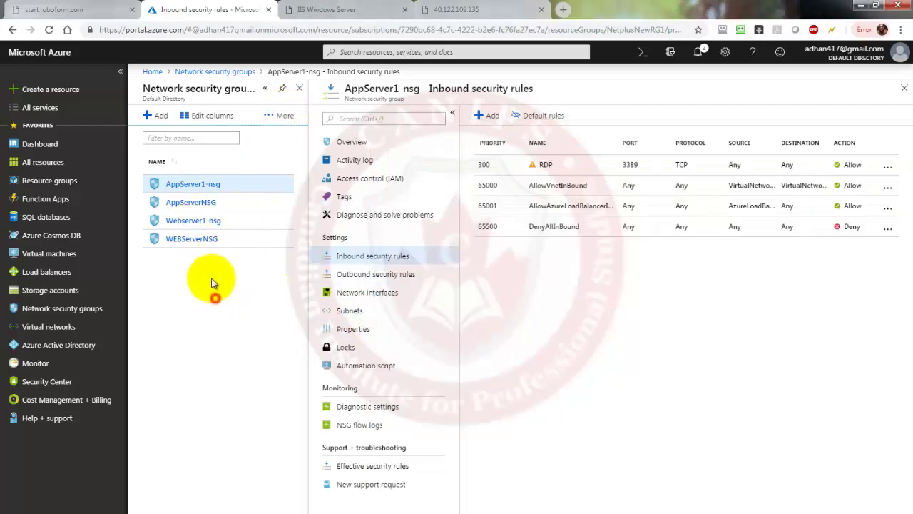
Associate AppServerNSG with the AppSub subnet of the IT-Prod virtual network
click(197, 207)
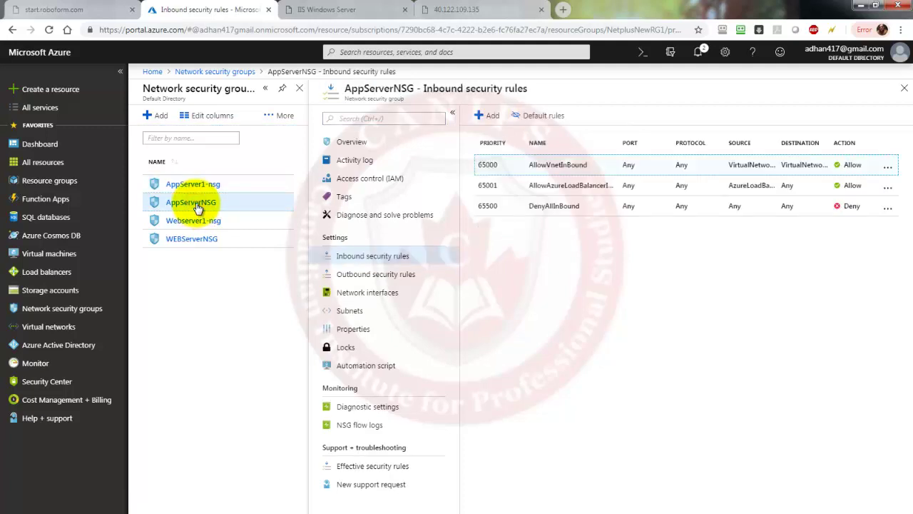
click(349, 312)
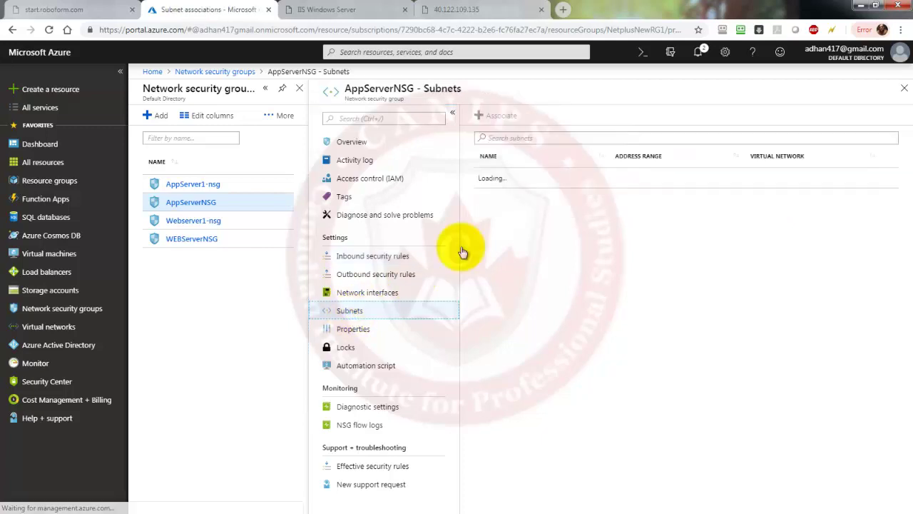
click(492, 118)
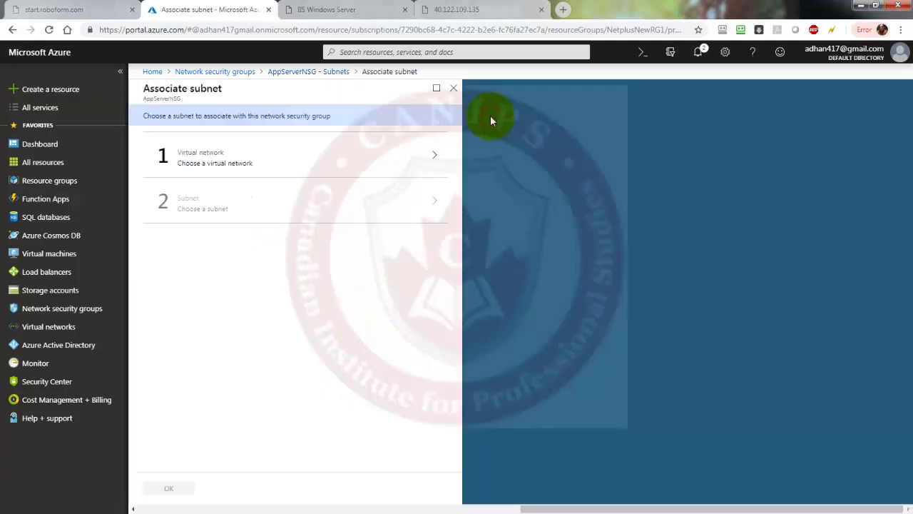
click(255, 162)
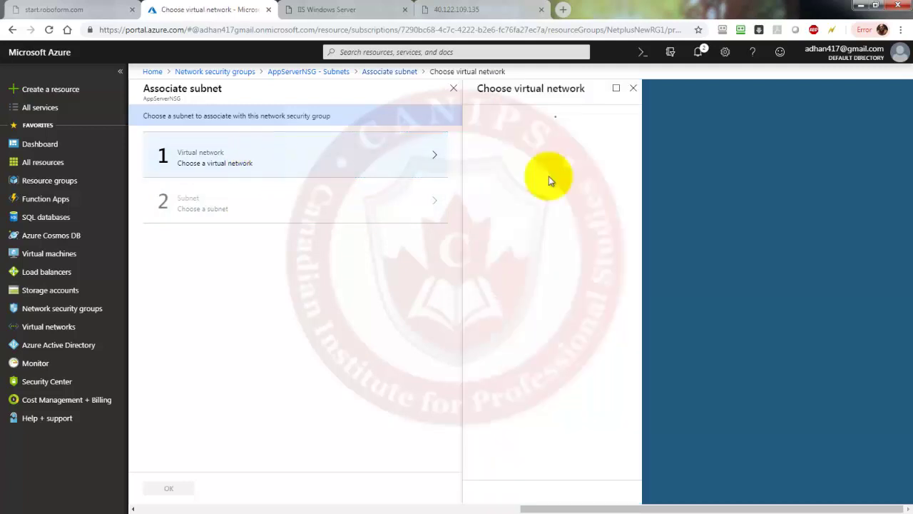
click(516, 183)
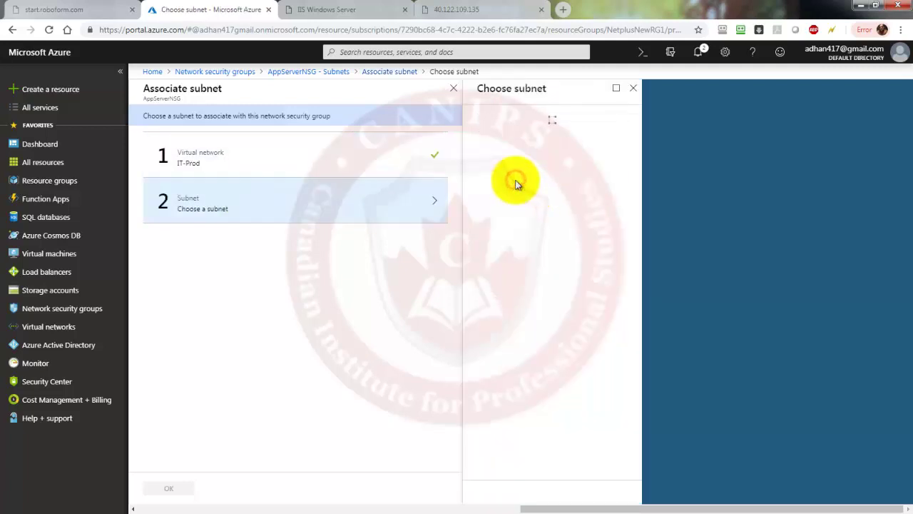
click(535, 126)
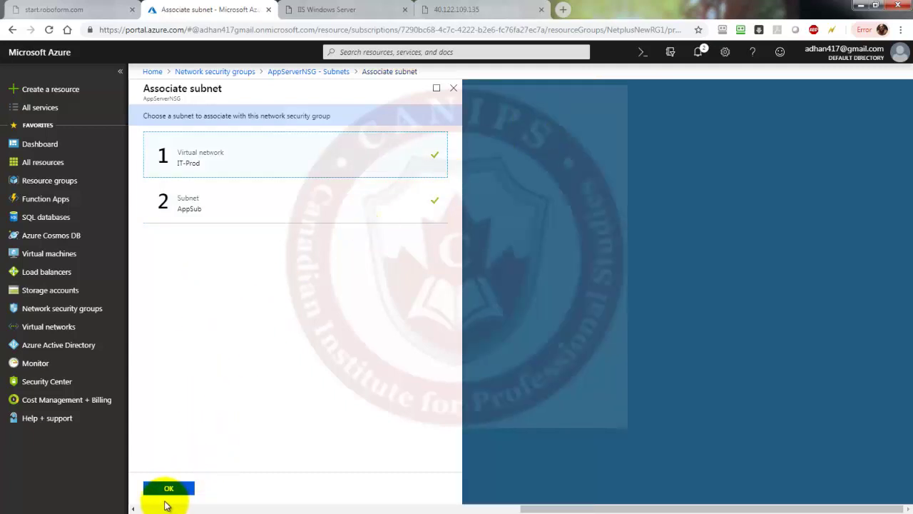
click(167, 489)
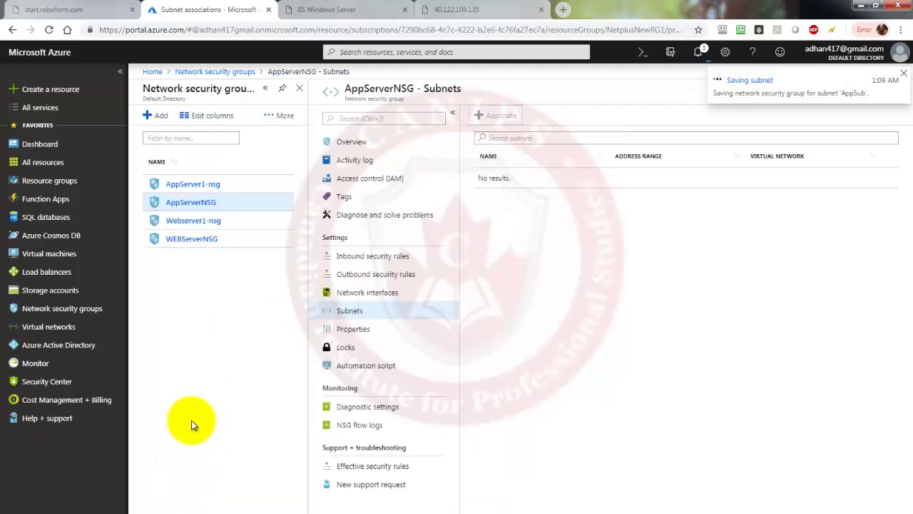
Associate WEBServerNSG with the WebSubnet subnet of the IT-Prod virtual network
click(194, 241)
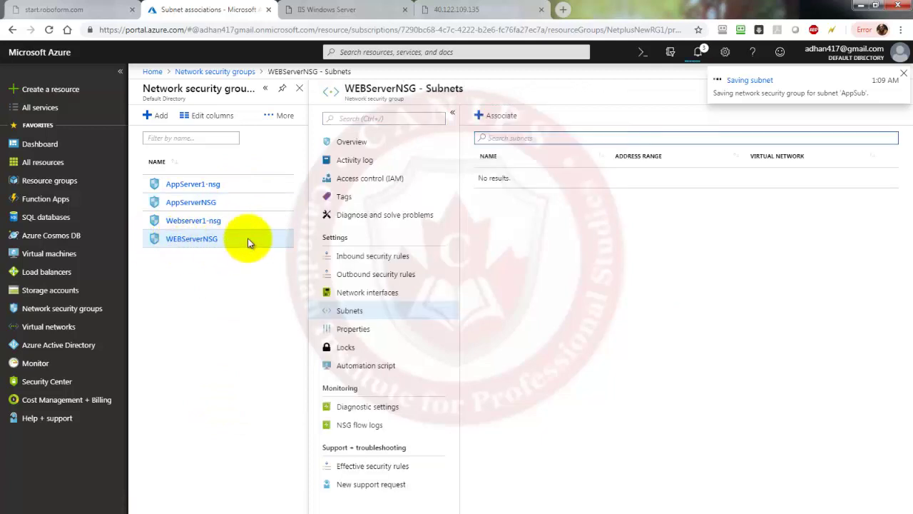
click(492, 118)
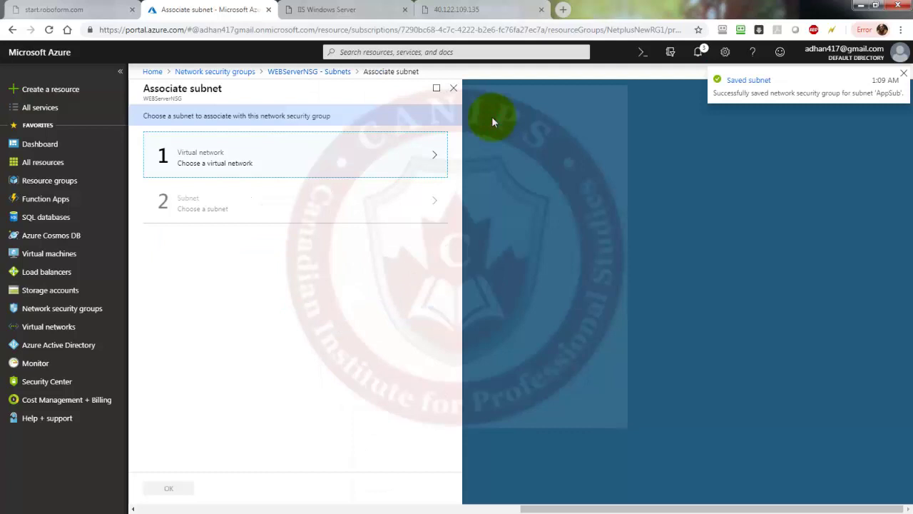
click(259, 148)
click(553, 176)
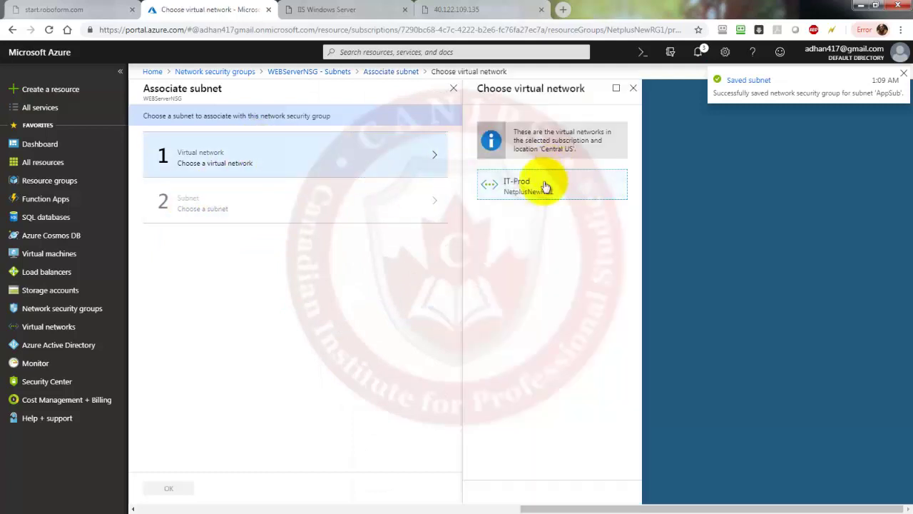
click(514, 187)
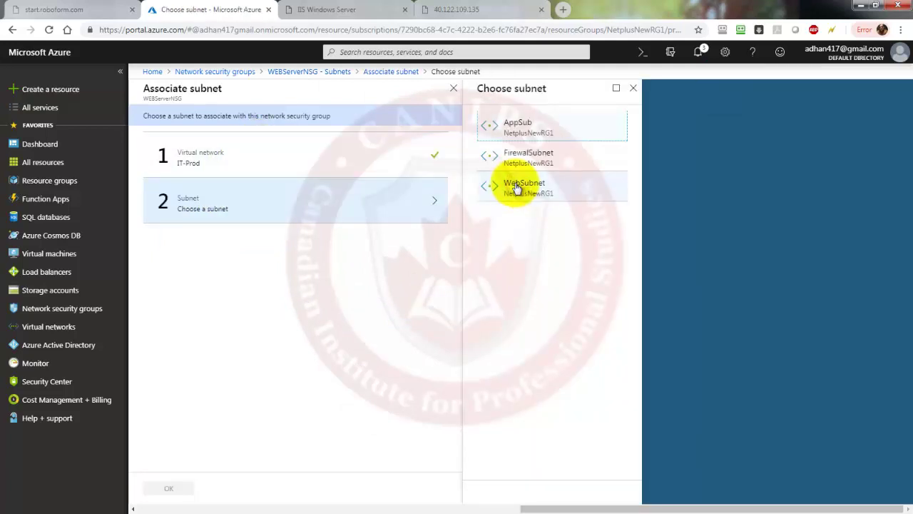
click(523, 191)
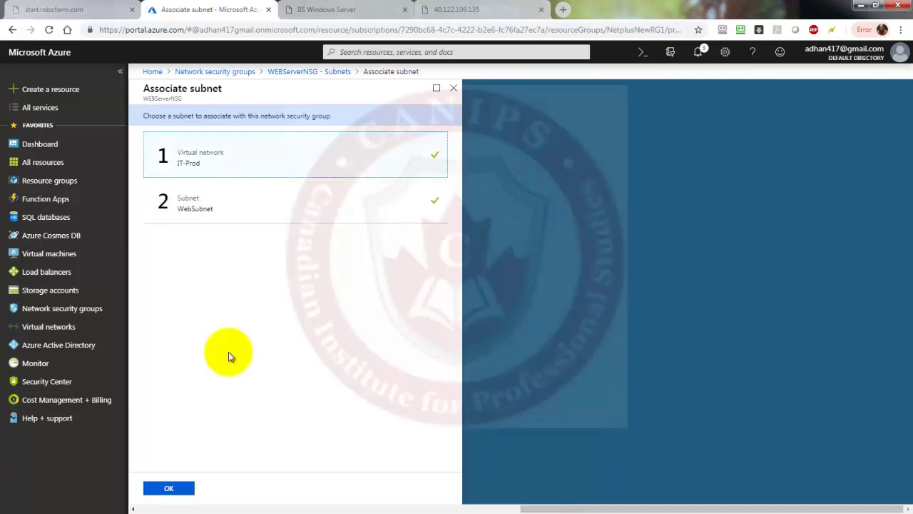
click(171, 489)
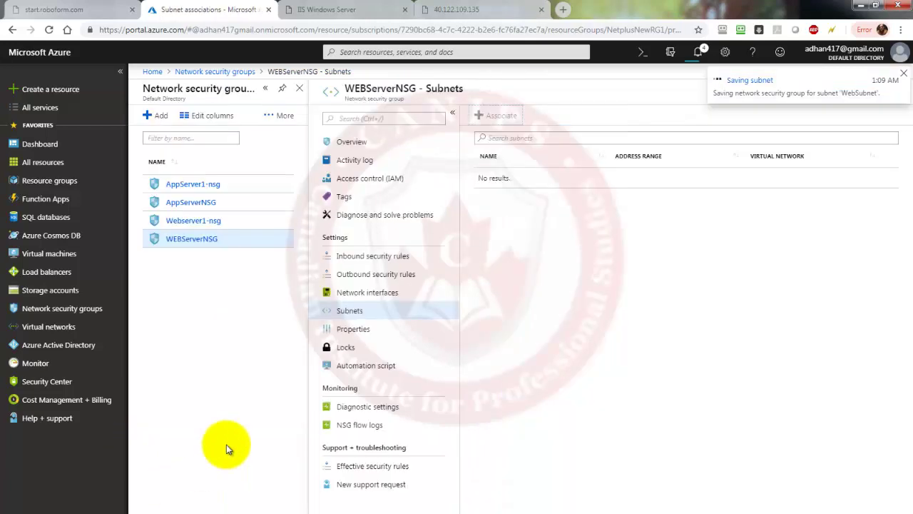
Check the subnet association of AppServerNSG and review the overview pages of AppServerNSG and WEBServerNSG, including their security rules
click(202, 205)
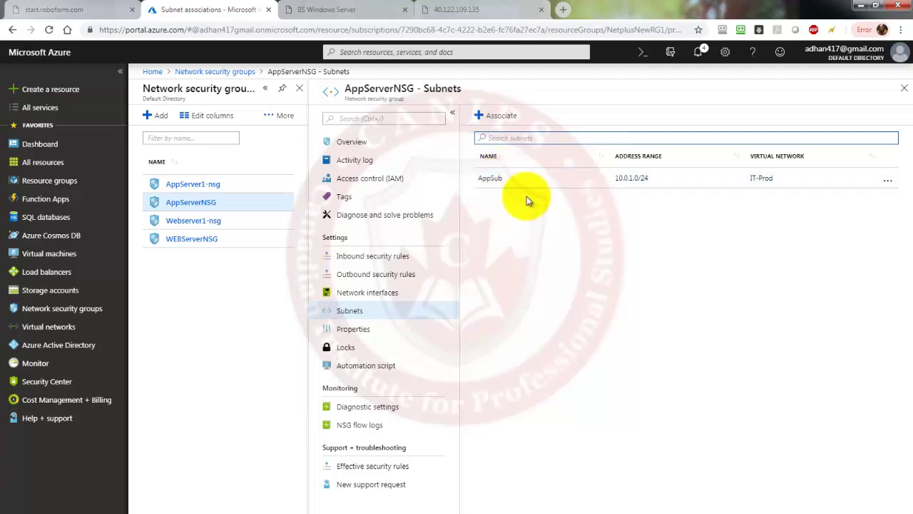
click(353, 143)
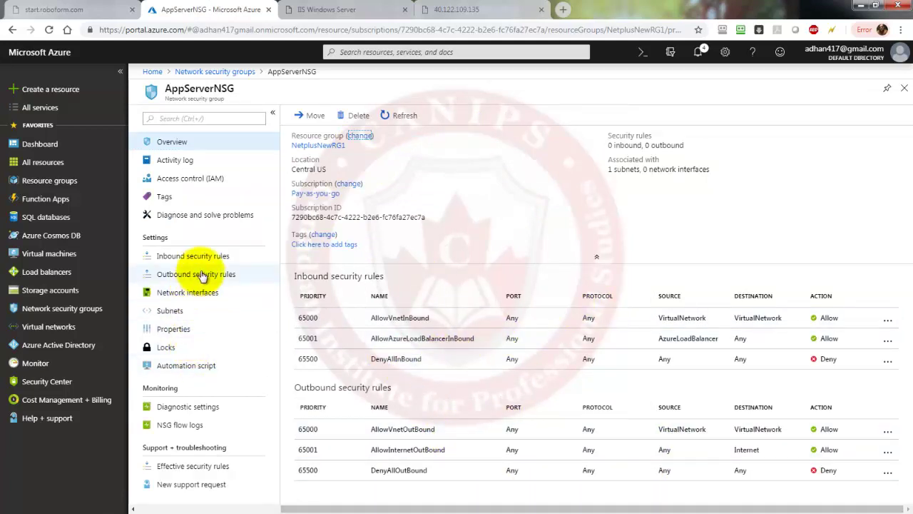
click(214, 72)
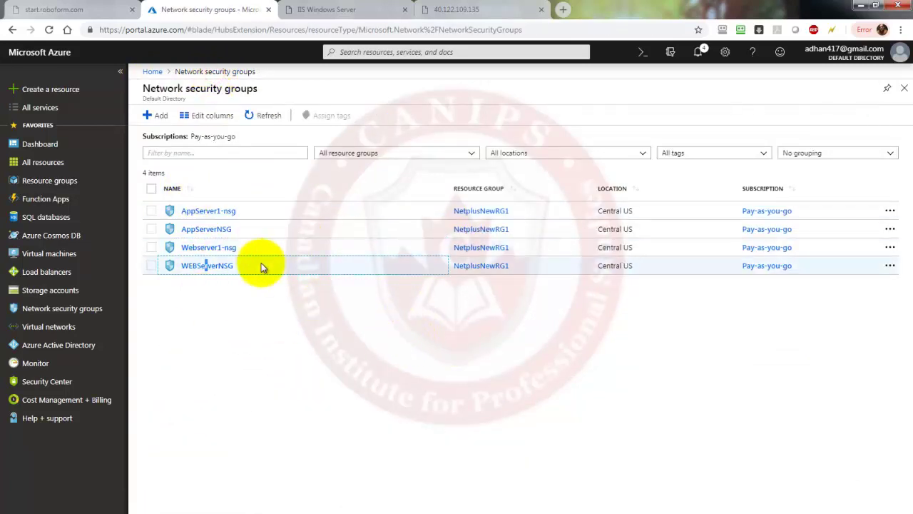
click(205, 266)
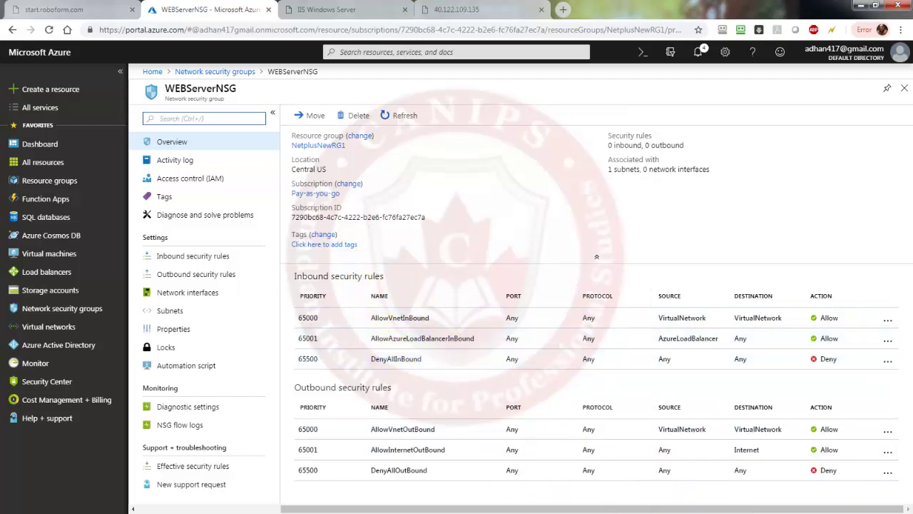
Switch to the Webserver1 and AppServer1 remote desktop sessions, bring Server Manager forward in each, and return to the Azure portal
key(alt+Tab)
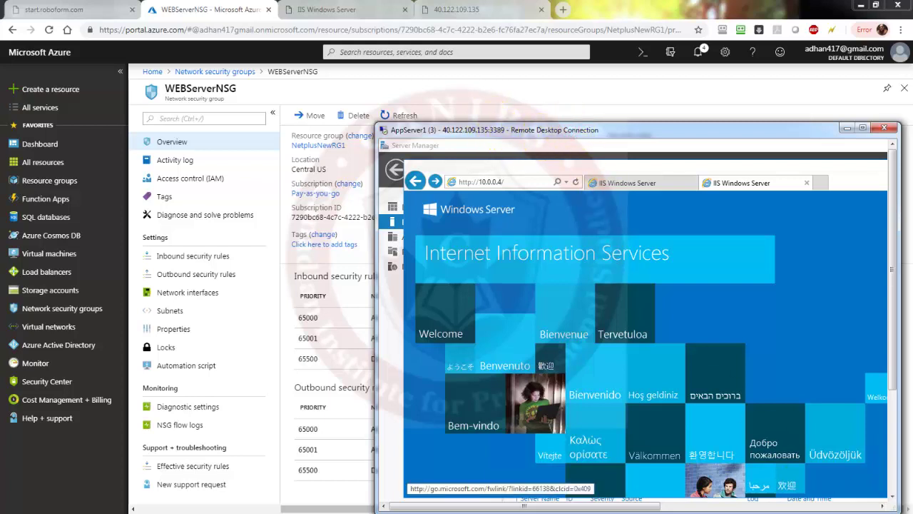
key(alt+Tab)
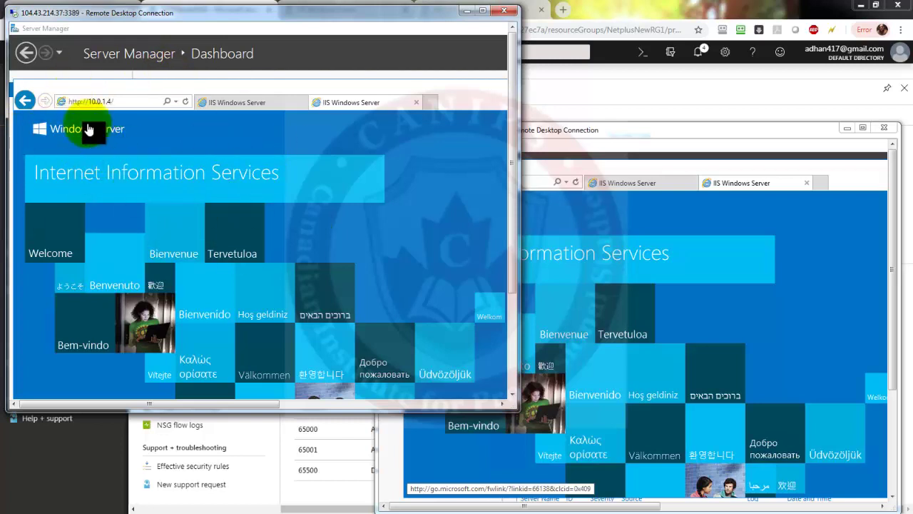
click(25, 54)
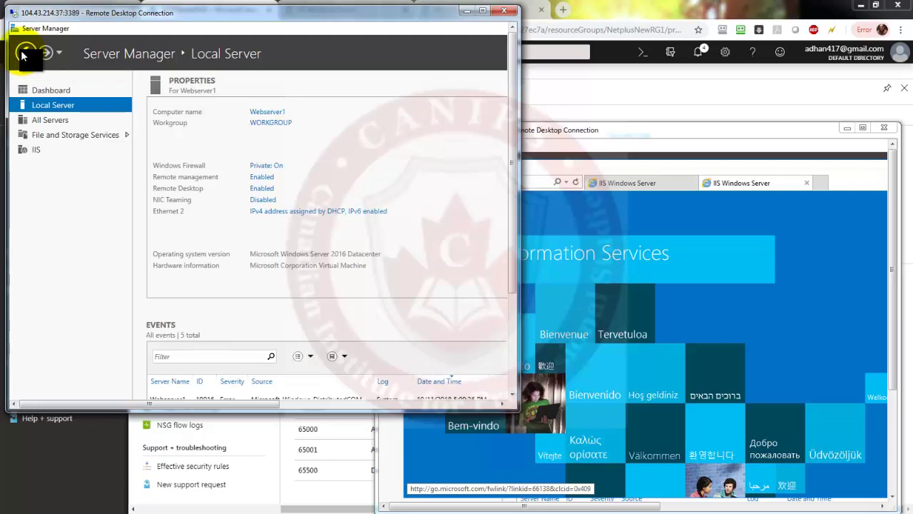
click(645, 133)
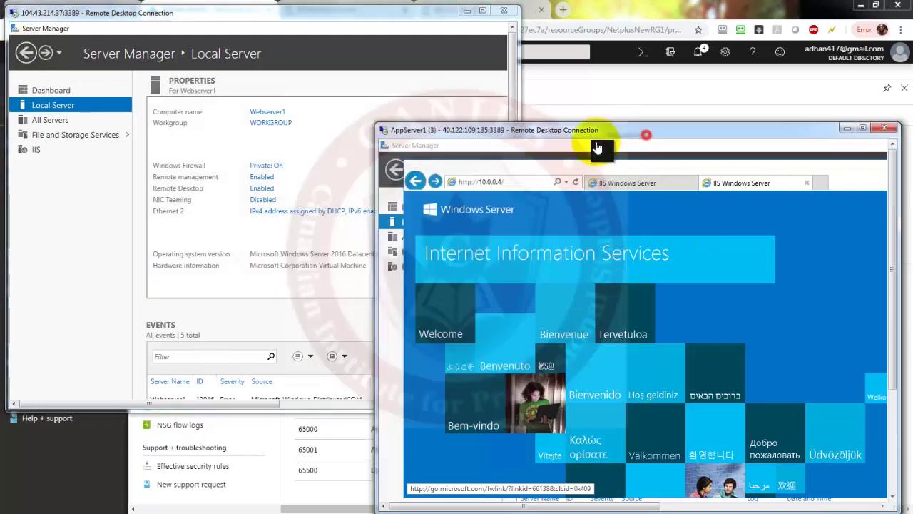
click(421, 182)
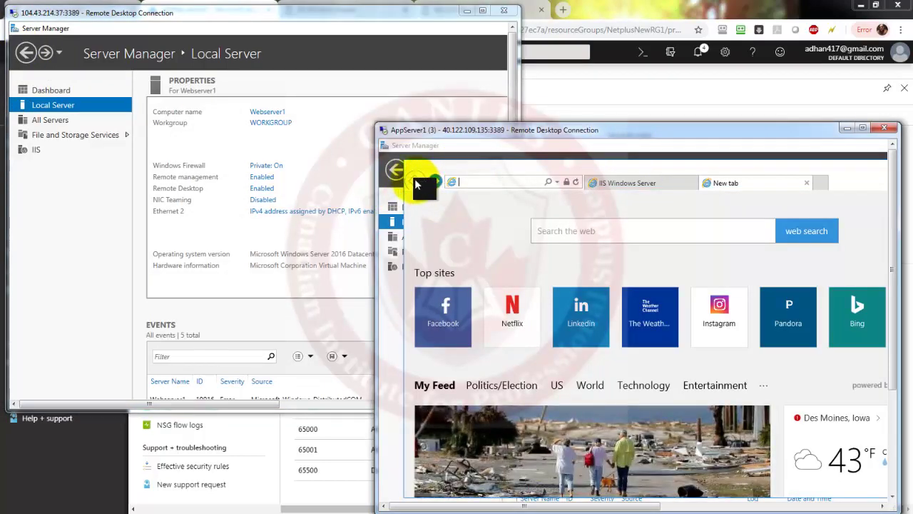
click(391, 171)
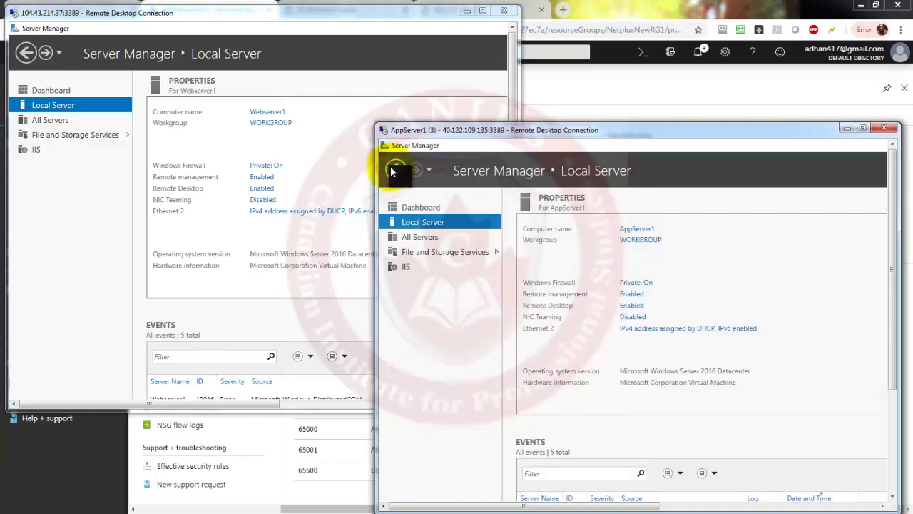
click(637, 96)
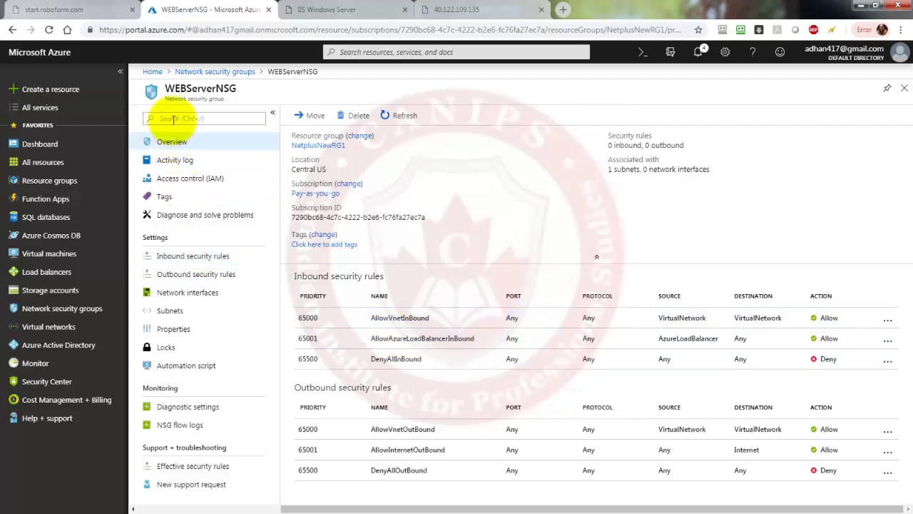
Examine the inbound and outbound port rules in the networking settings of the Webserver1 virtual machine
click(150, 73)
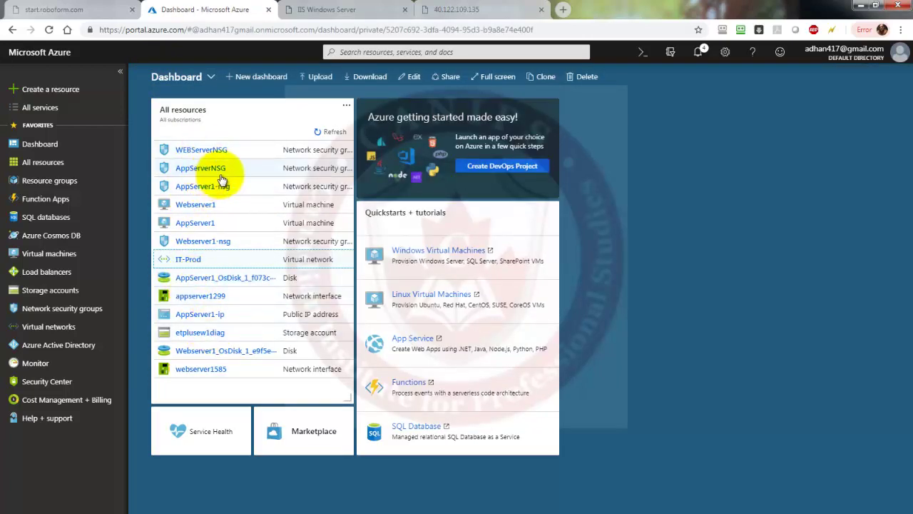
click(200, 206)
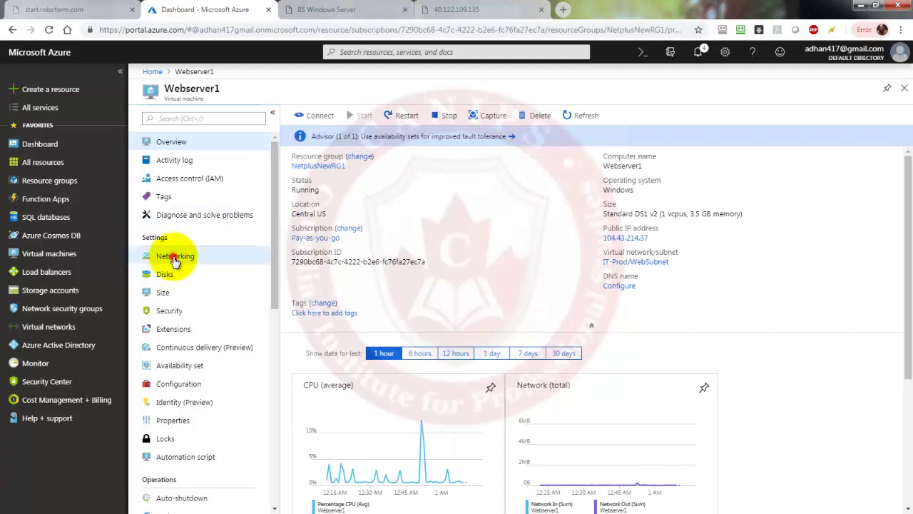
click(175, 259)
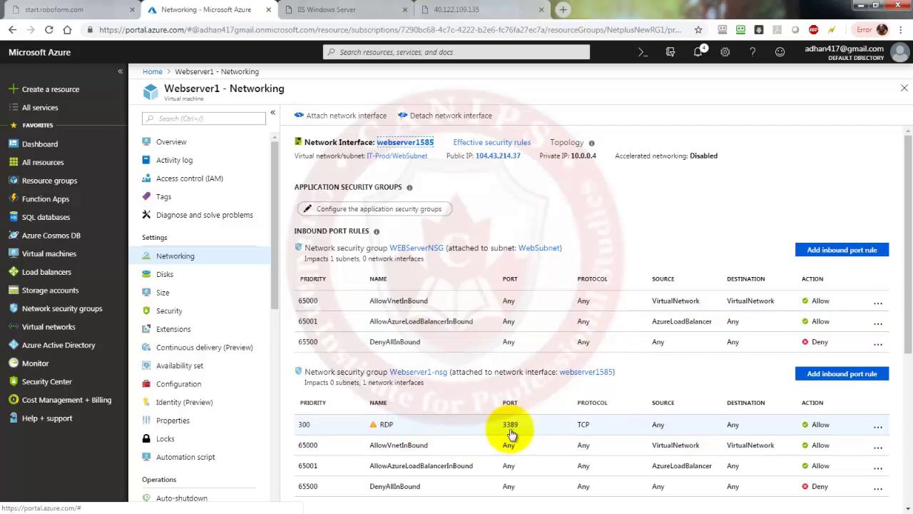
scroll(460, 431, down, 4)
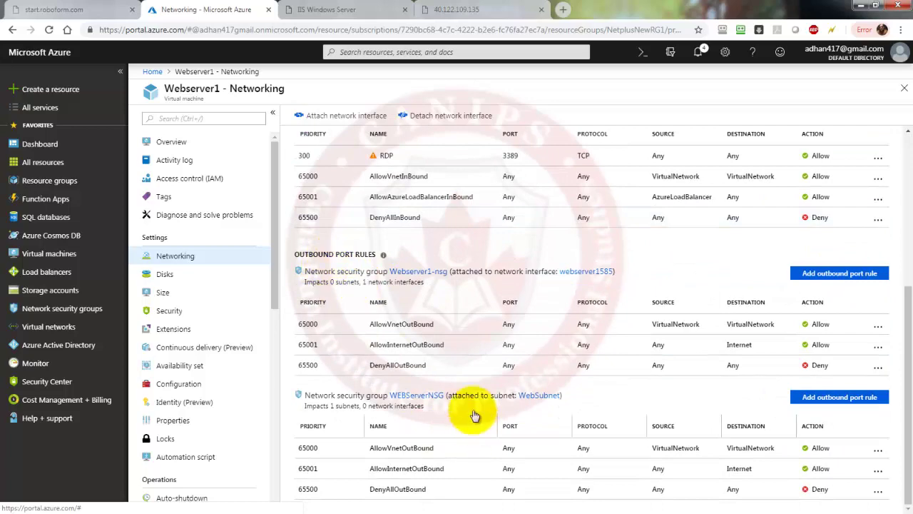
scroll(522, 275, up, 4)
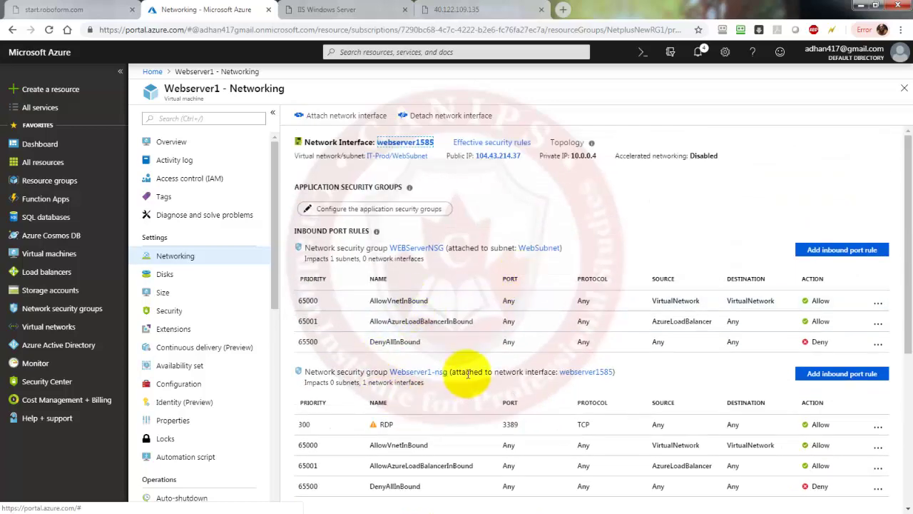
Reload the web server's public page at 104.43.214.37, check the page at 40.122.109.135, and return to the Azure portal
click(339, 10)
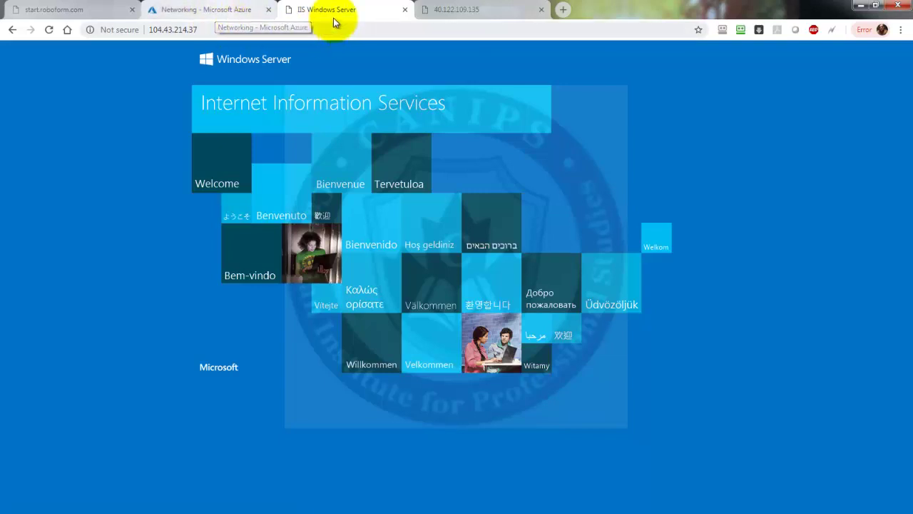
click(50, 30)
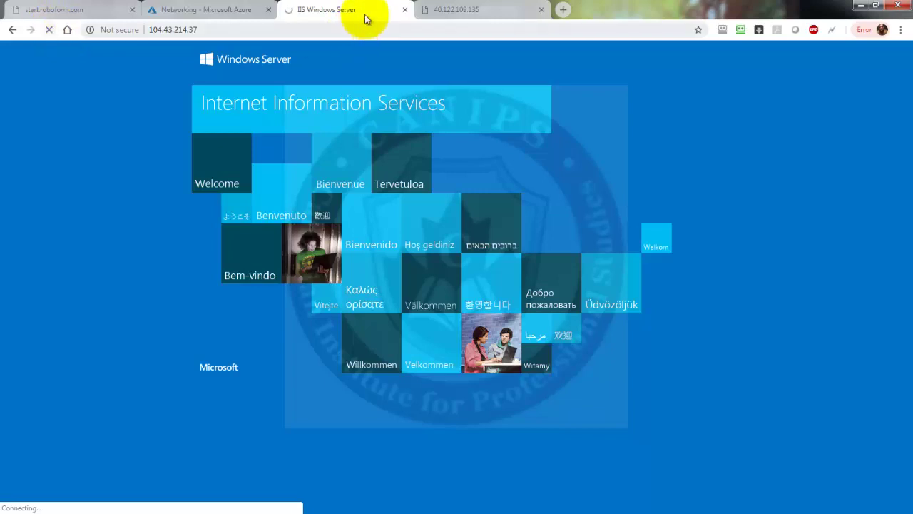
click(453, 14)
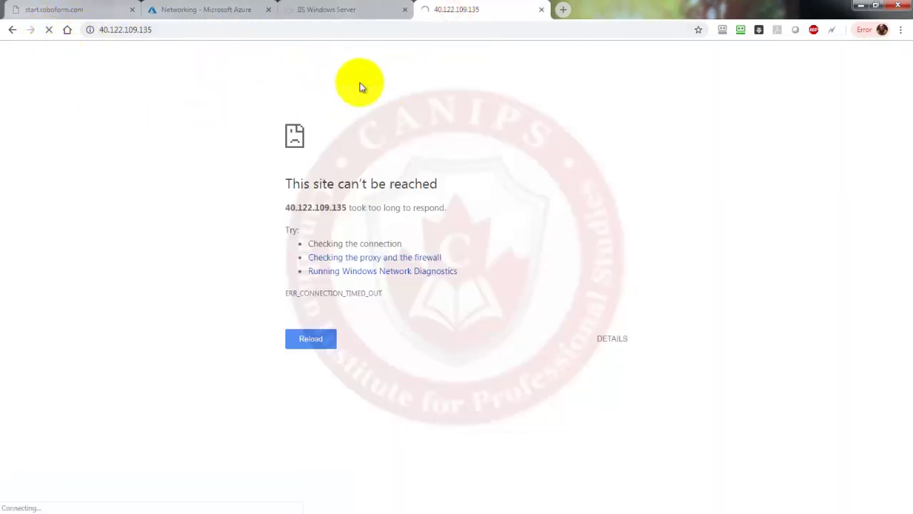
click(327, 11)
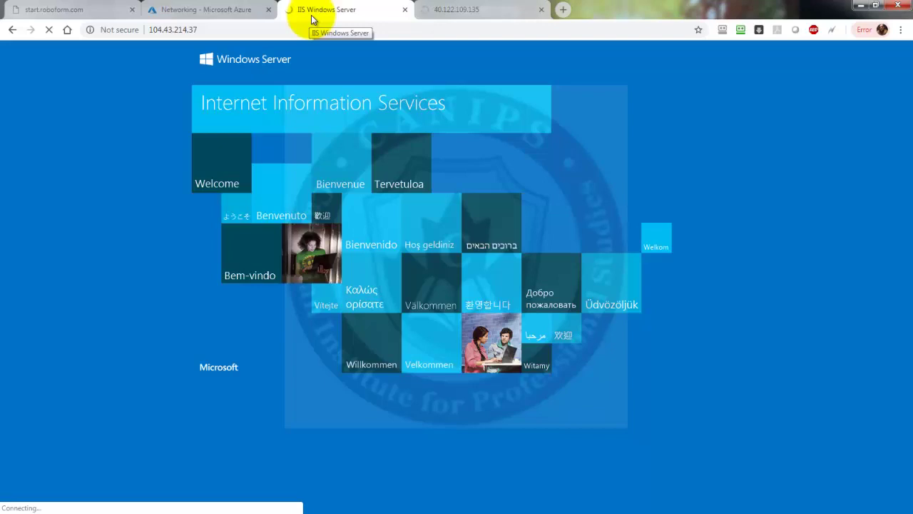
click(212, 11)
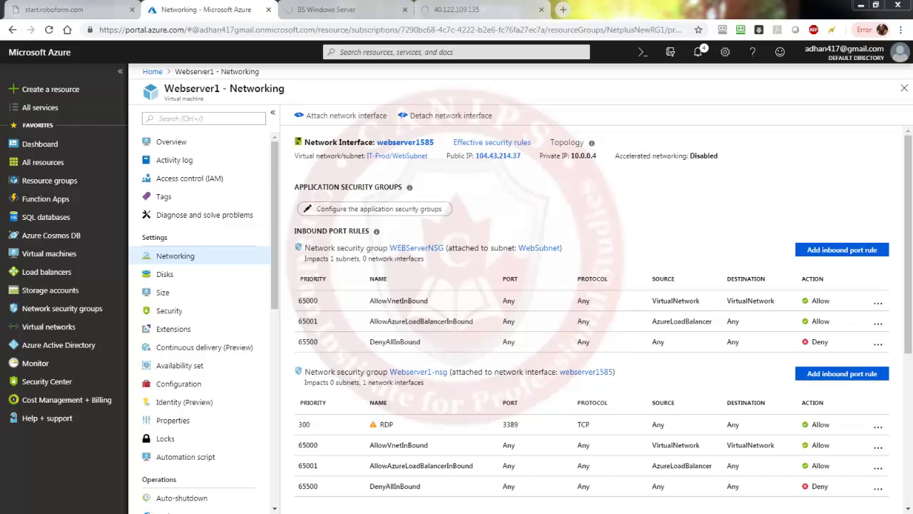
Switch to the AppServer1 remote desktop session and view its Server Manager dashboard in full screen, then restore the session window
key(alt+Tab)
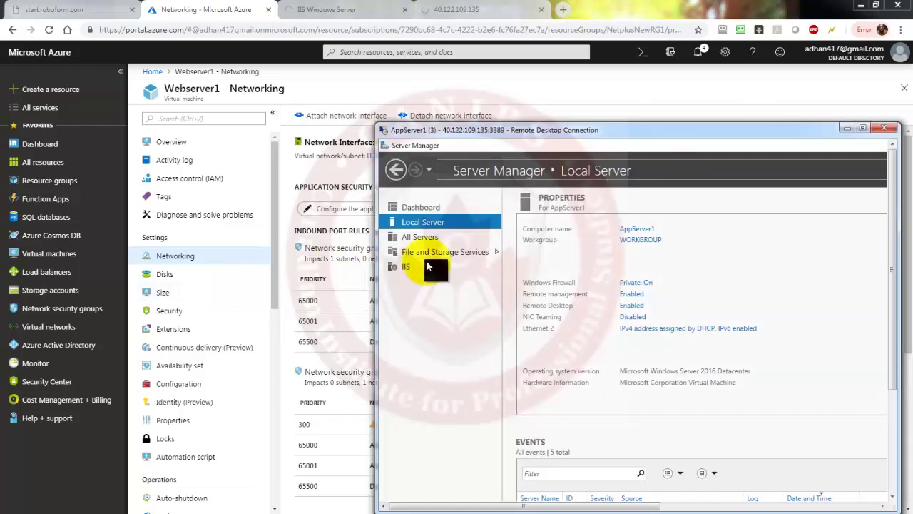
click(420, 205)
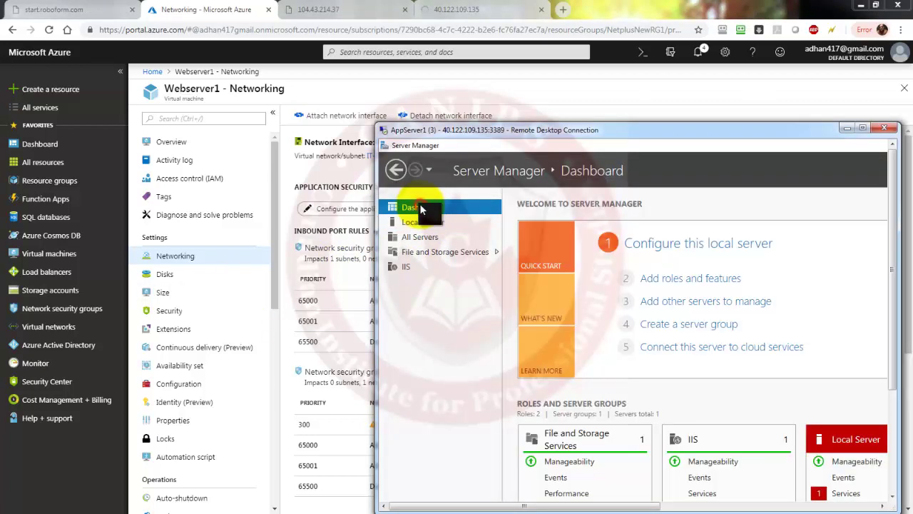
double_click(663, 129)
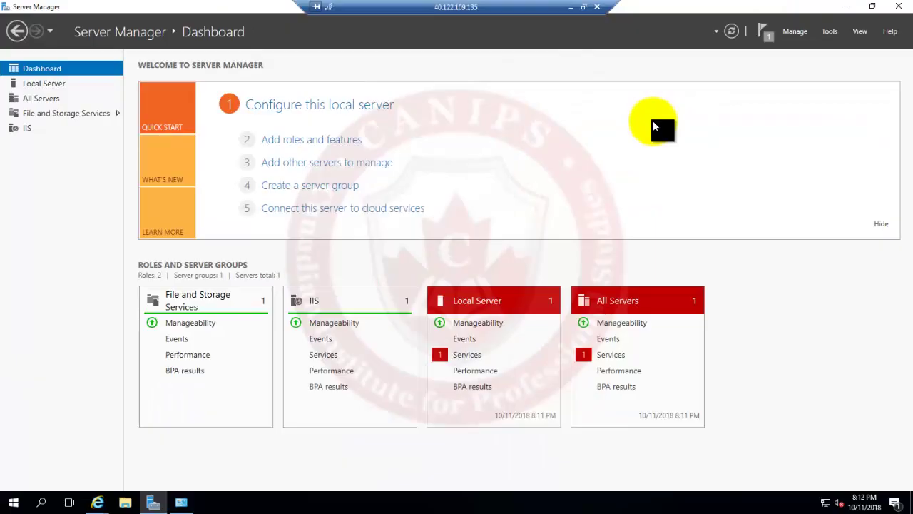
double_click(506, 8)
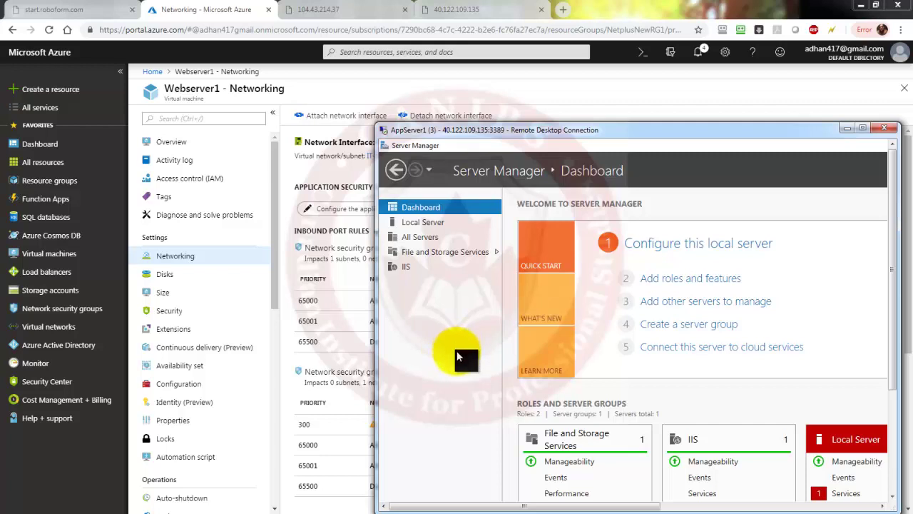
click(519, 134)
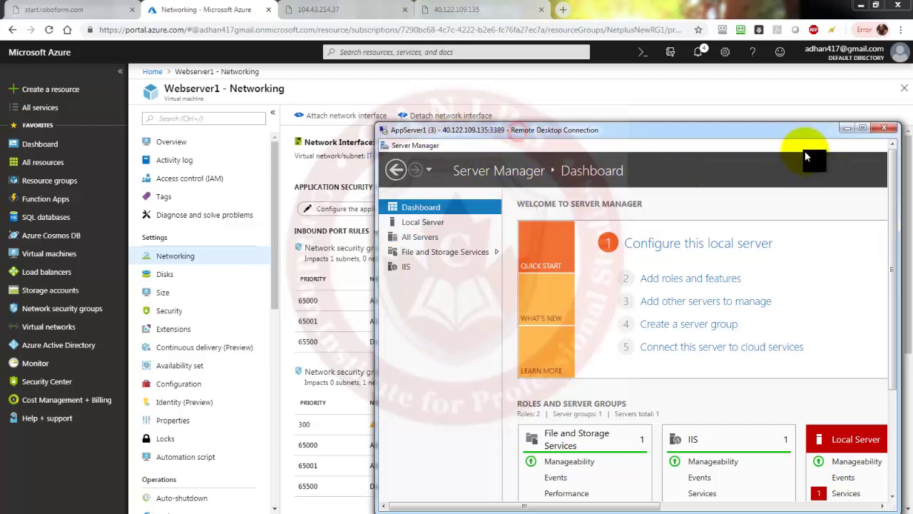
Display all servers in Webserver1's Server Manager and disconnect both the Webserver1 and AppServer1 remote desktop sessions
click(887, 128)
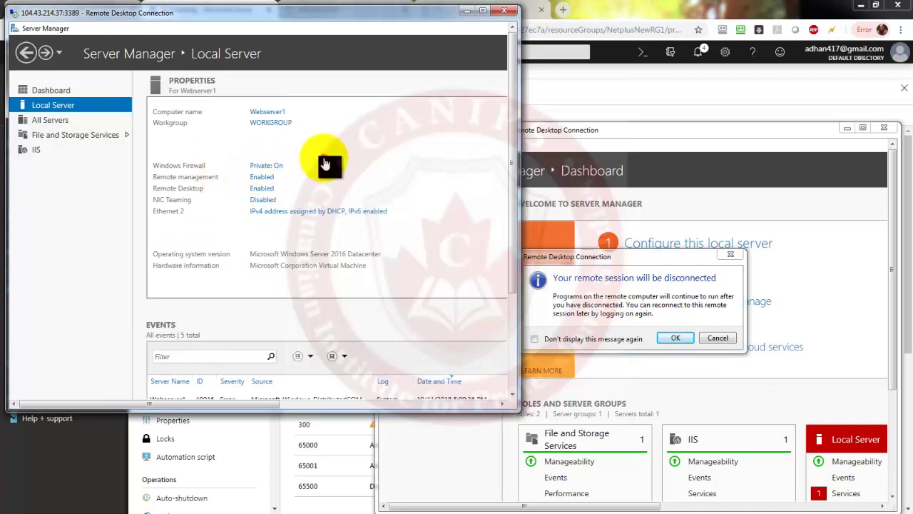
click(47, 121)
click(503, 13)
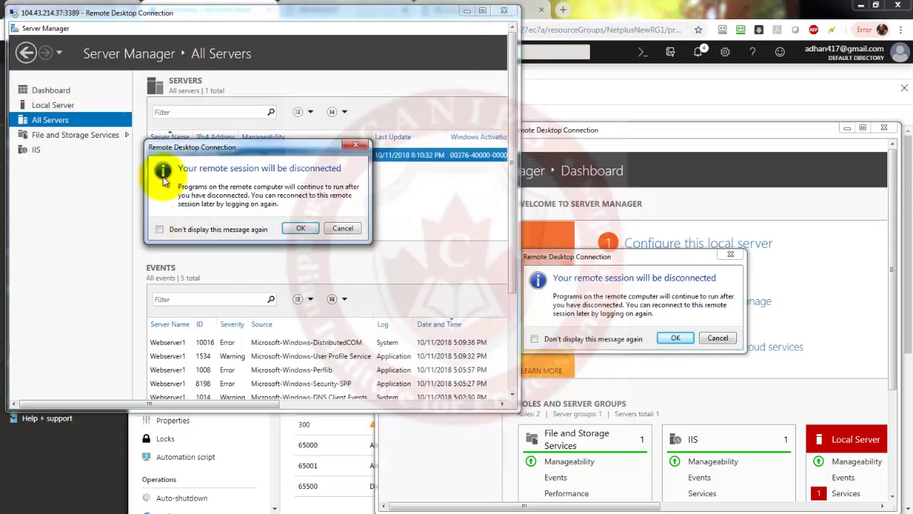
click(305, 229)
click(674, 338)
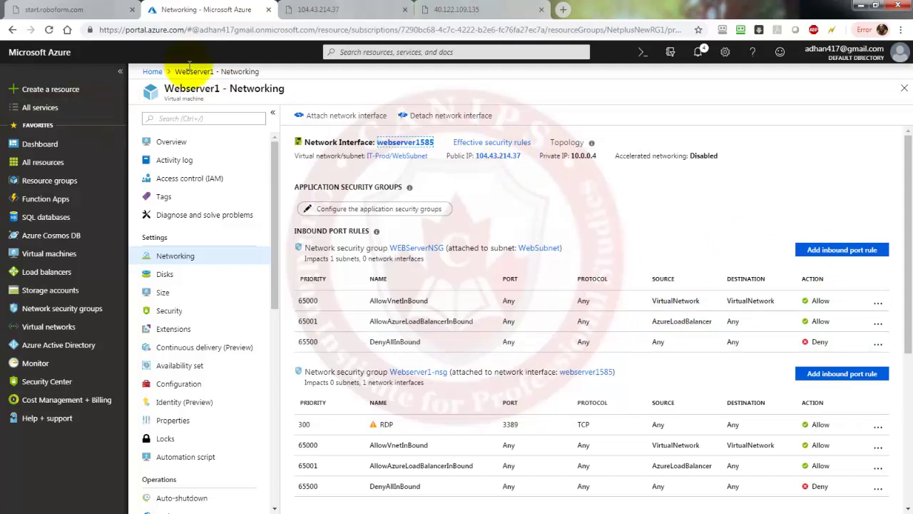
Open the Webserver1 virtual machine's overview from the dashboard and check its public IP address
click(149, 72)
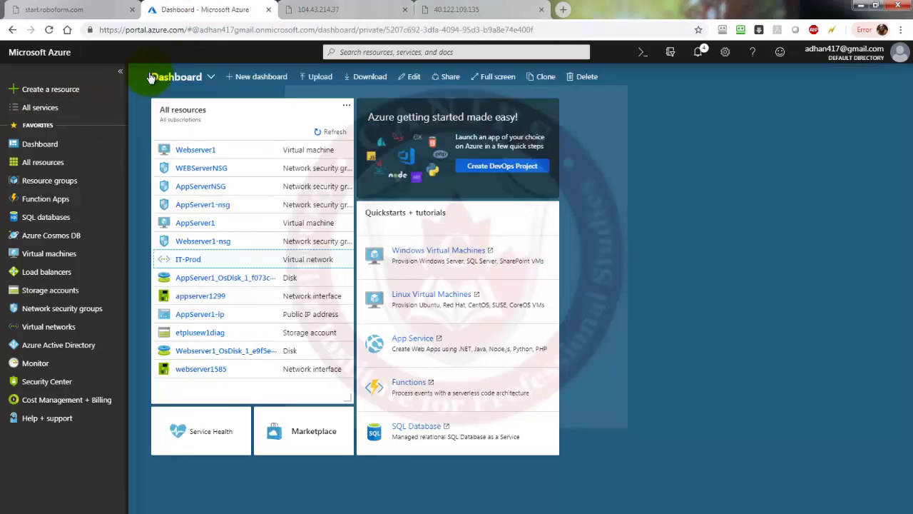
click(198, 149)
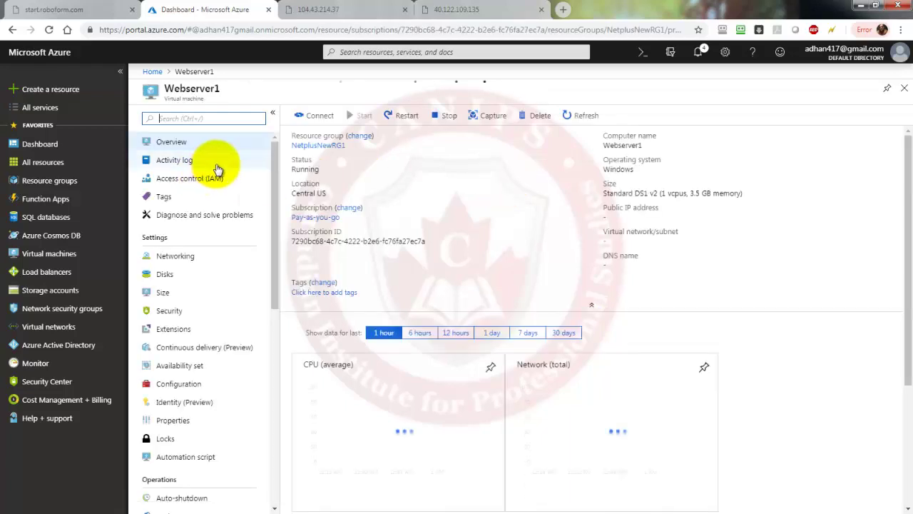
click(653, 239)
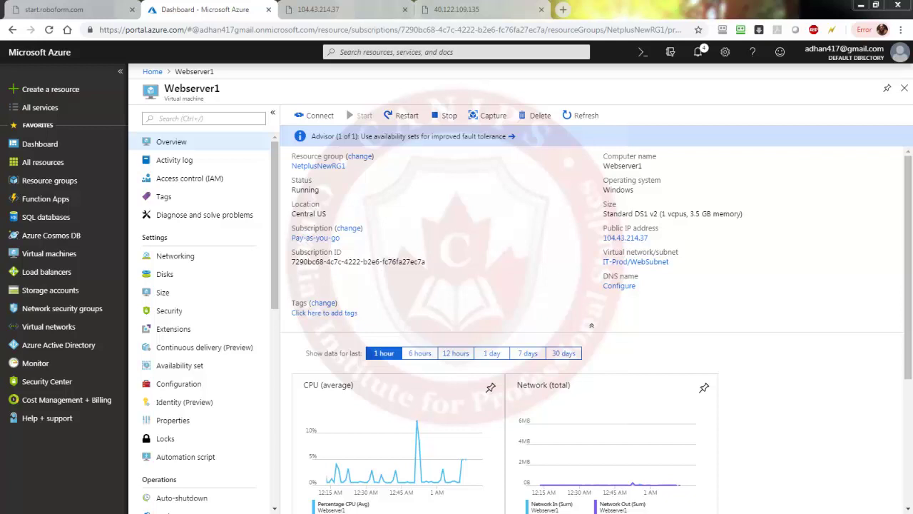
Try to connect to Webserver1 at 104.43.214.37:3389 over Remote Desktop, then return to the Azure portal
click(236, 168)
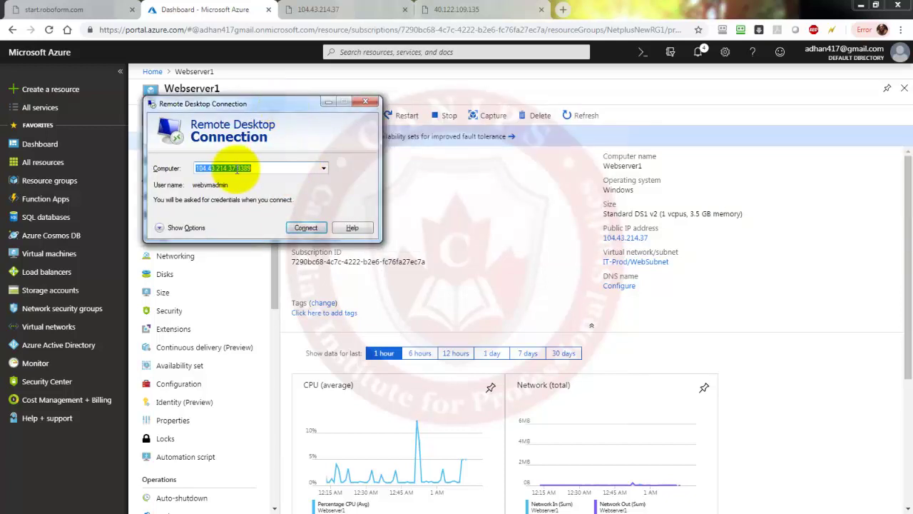
drag(237, 170, 163, 171)
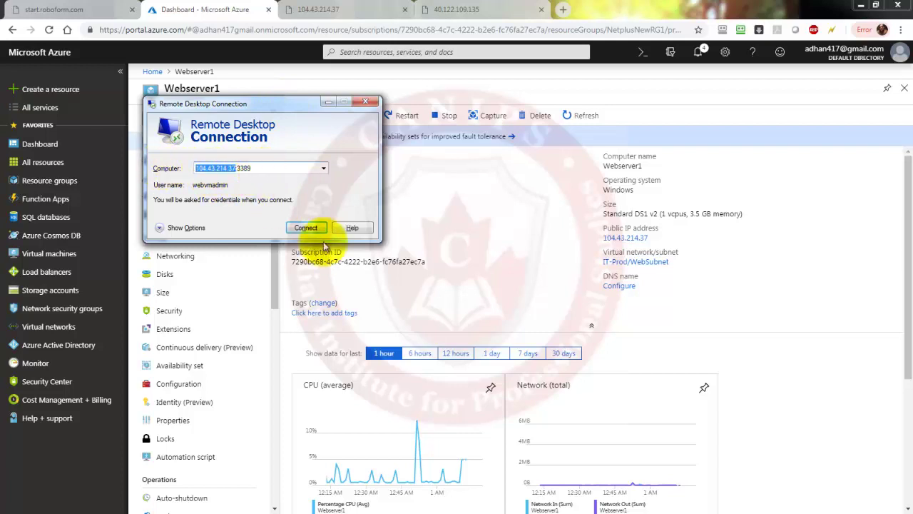
click(307, 228)
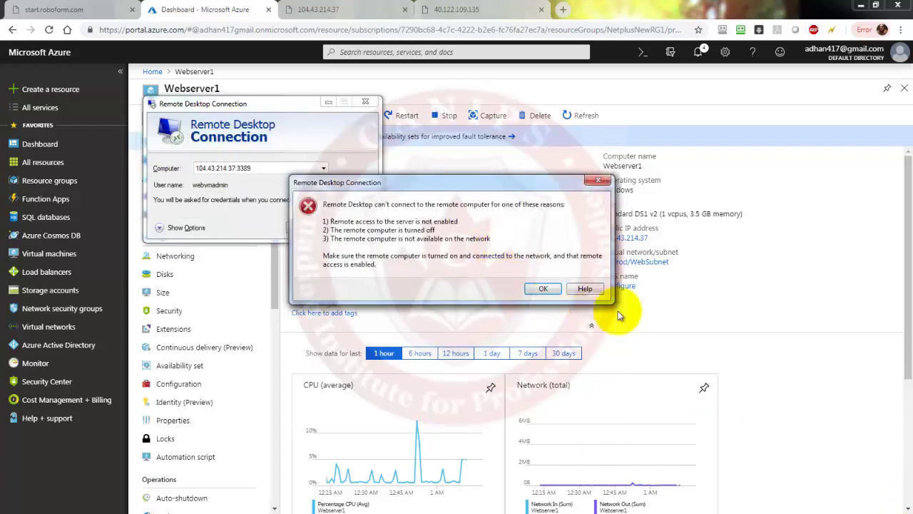
click(805, 408)
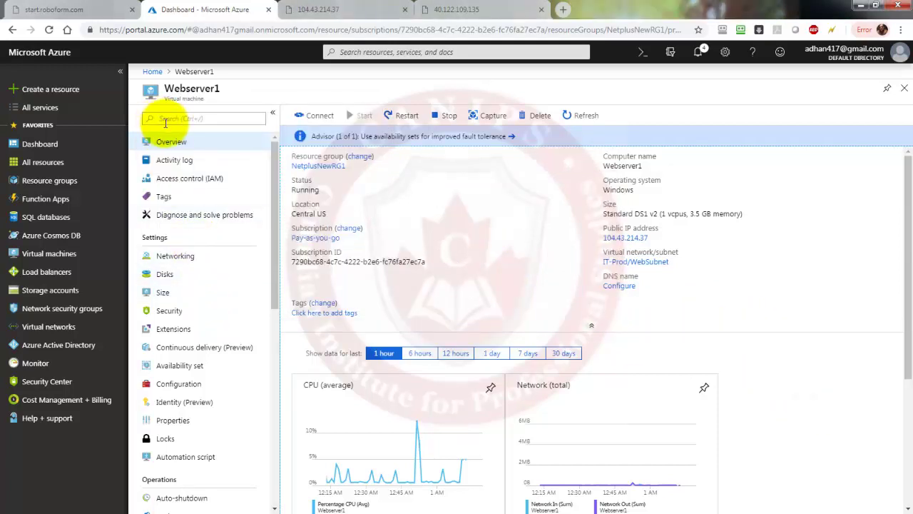
Add an inbound security rule named Port_3389 to WEBServerNSG, allowing destination port 3389 from any source with priority 100
click(71, 312)
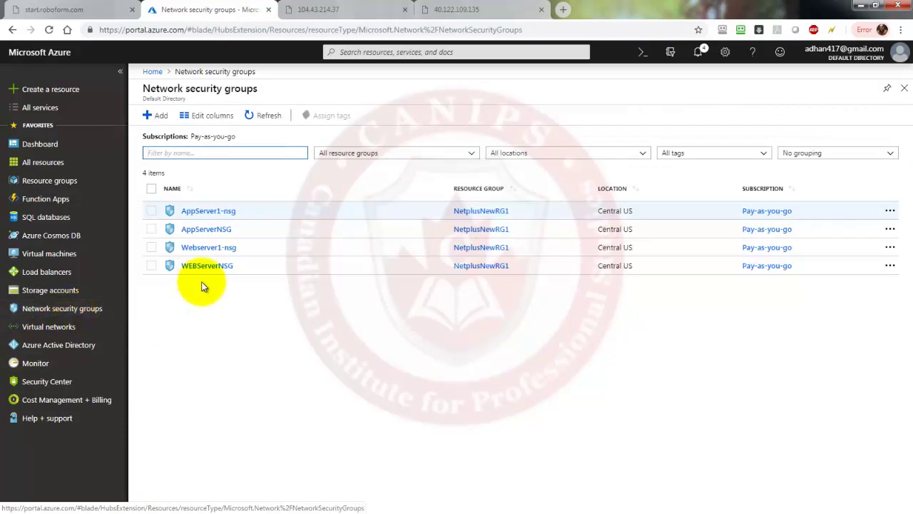
click(205, 266)
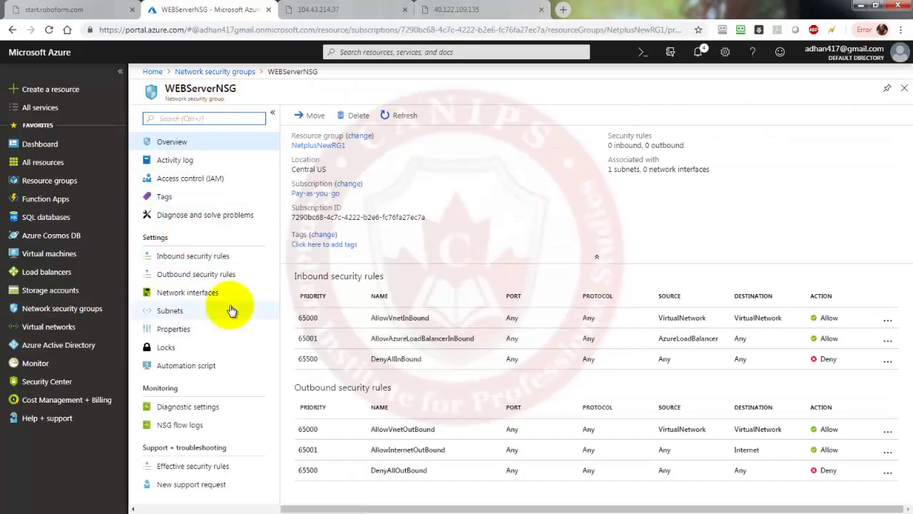
click(193, 261)
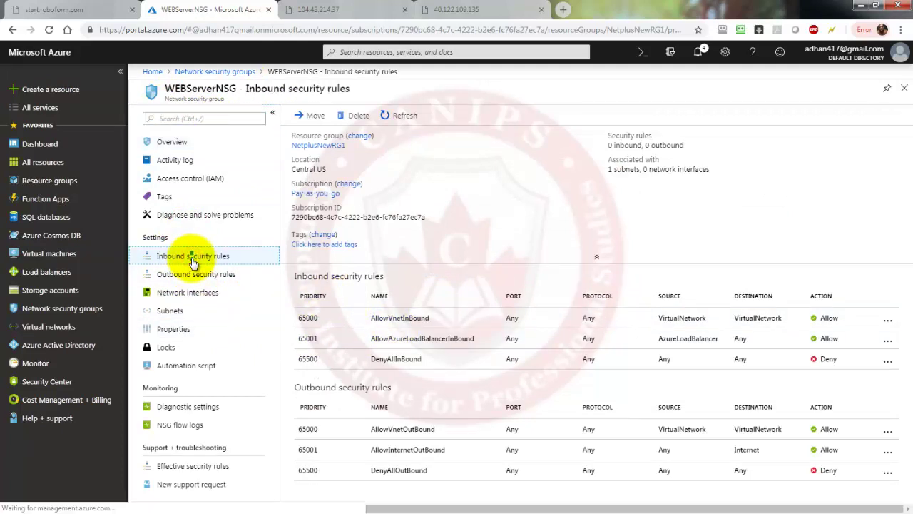
click(482, 116)
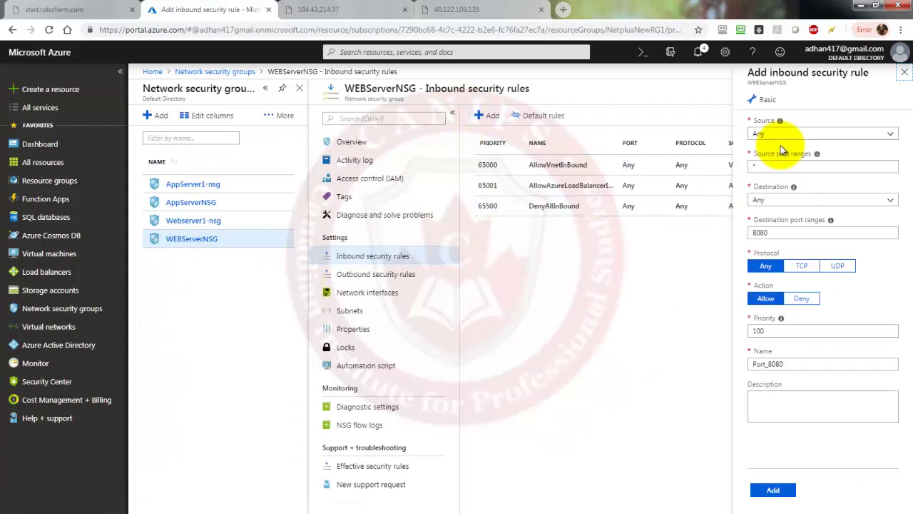
click(772, 231)
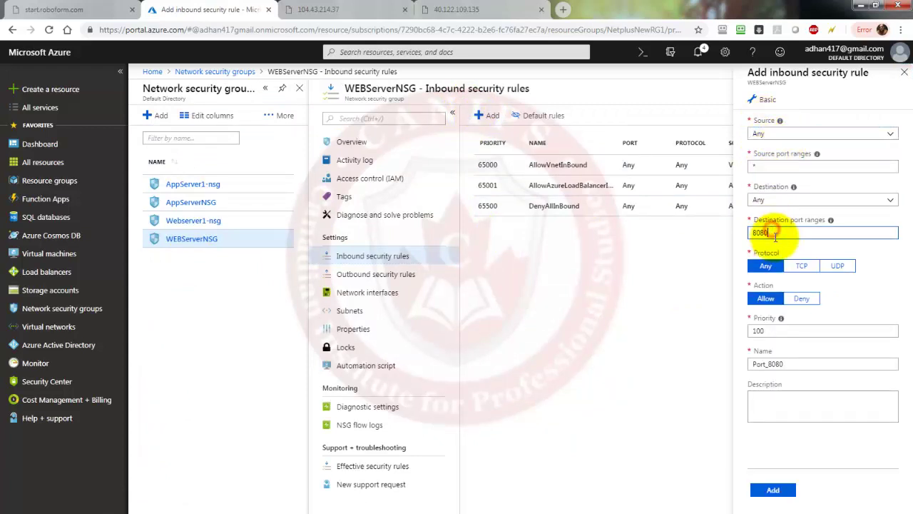
double_click(776, 234)
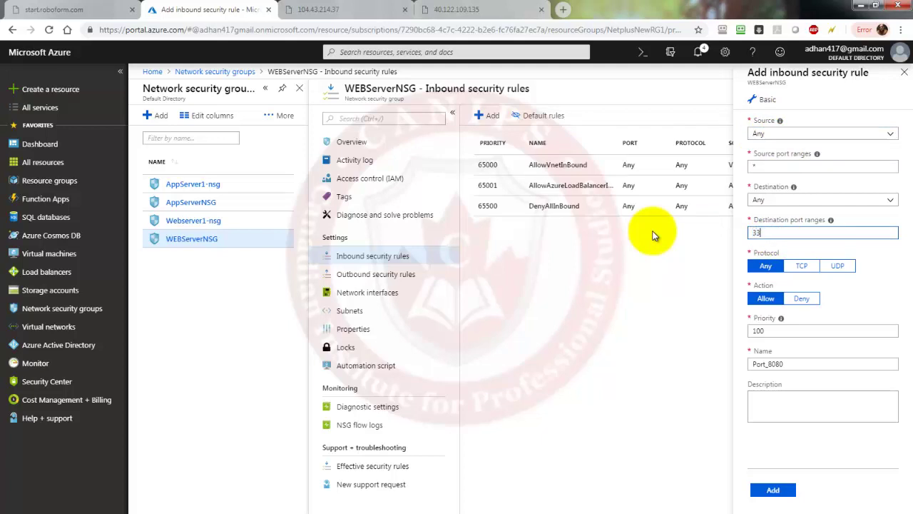
text(3389)
click(787, 364)
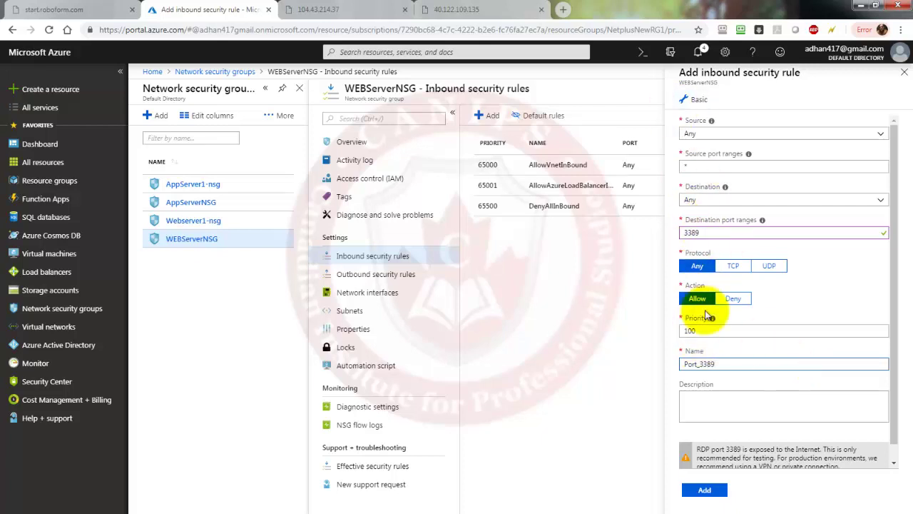
click(704, 489)
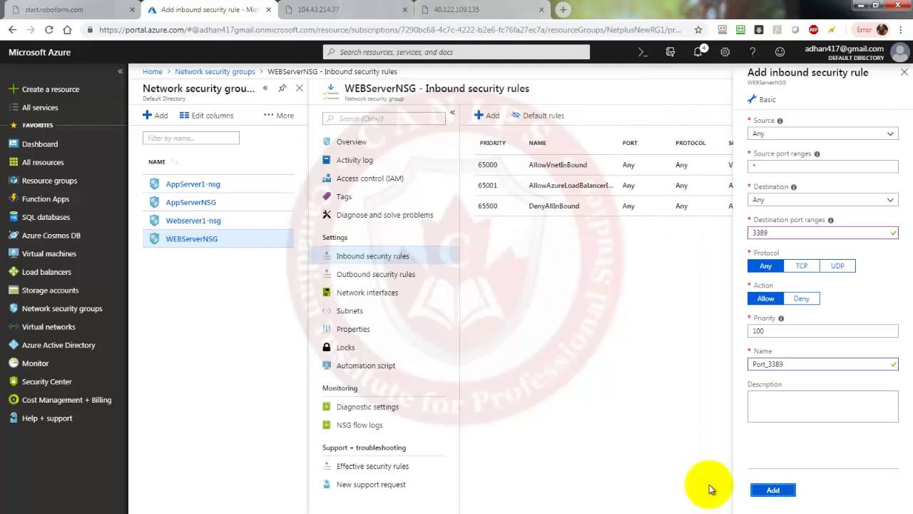
click(774, 491)
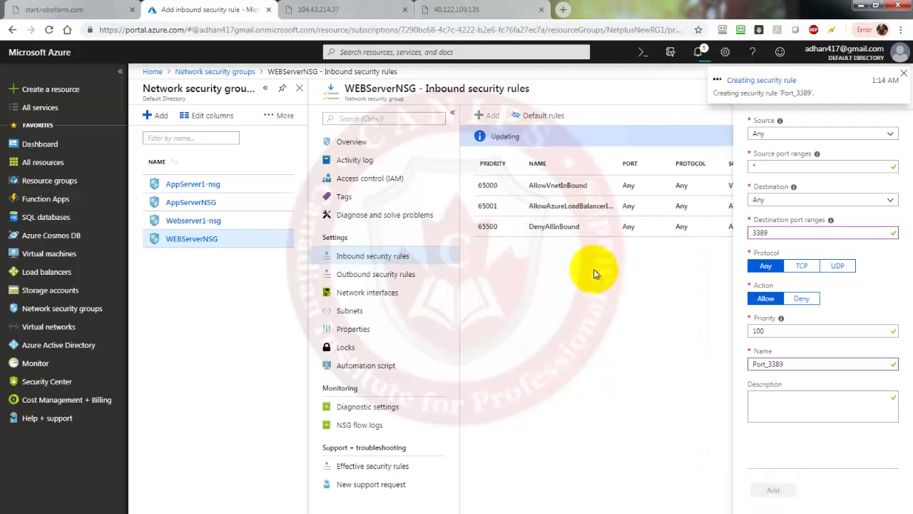
Add an inbound security rule named Port_3389 to AppServerNSG, allowing destination port 3389 from any source with priority 100
click(191, 205)
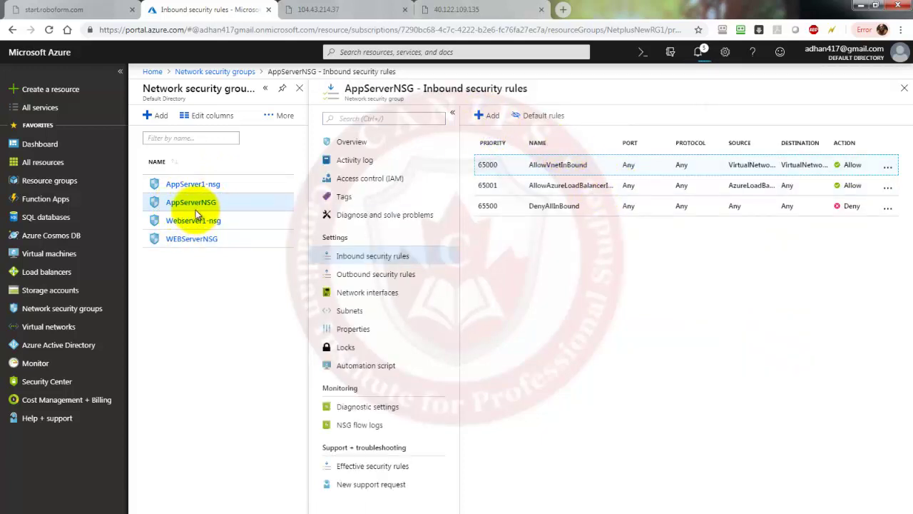
click(487, 116)
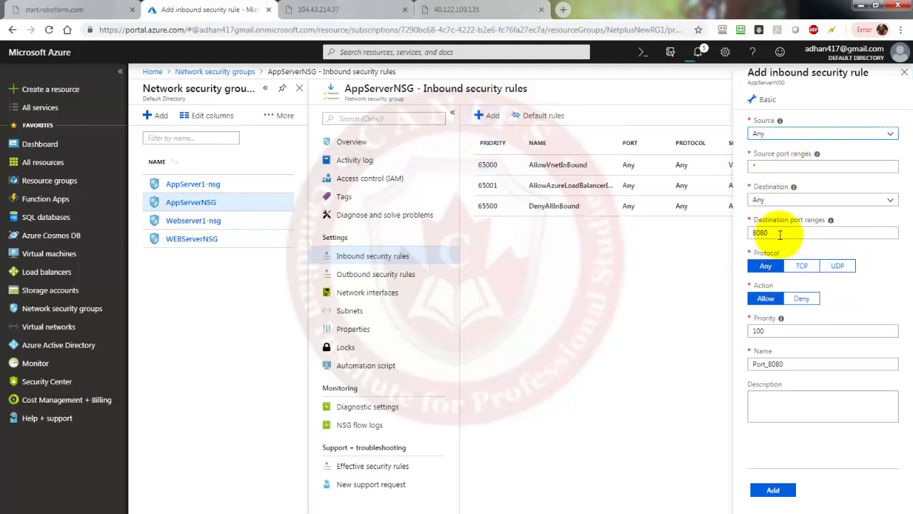
drag(777, 233, 714, 234)
text(3389)
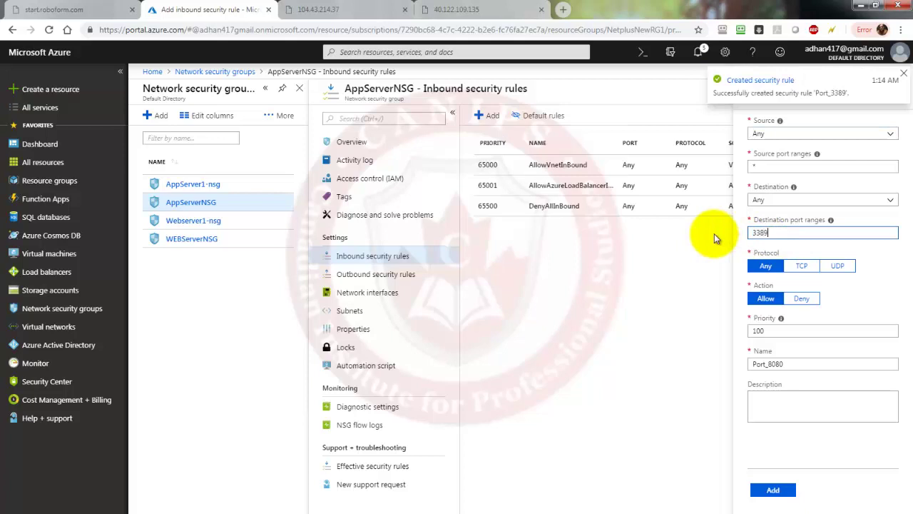
click(794, 364)
key(BackSpace)
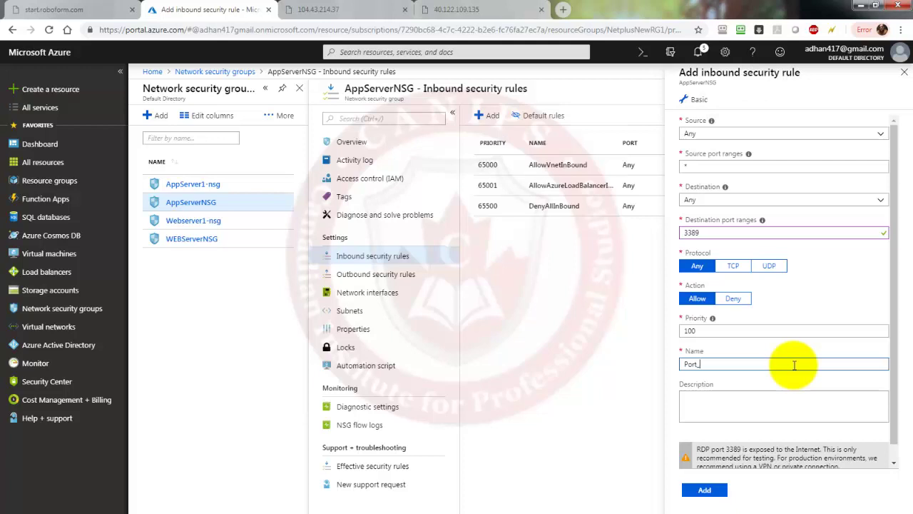
text(3389)
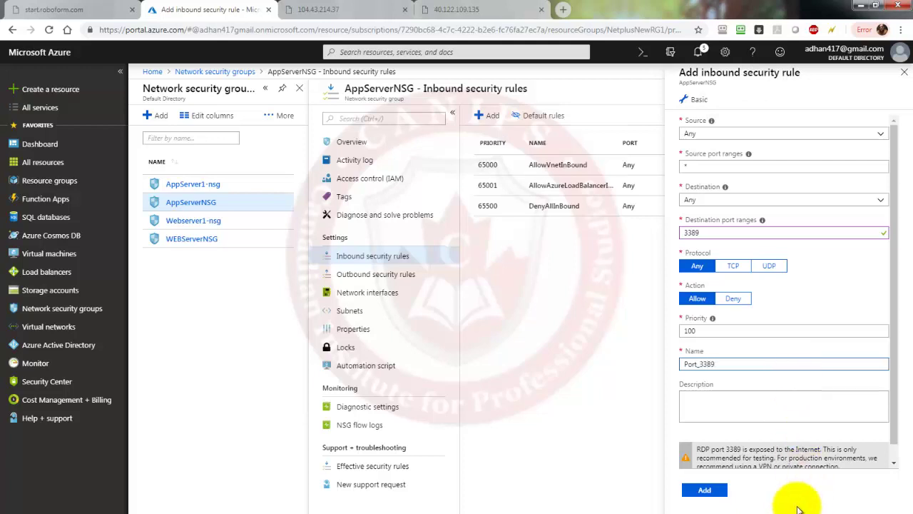
click(703, 490)
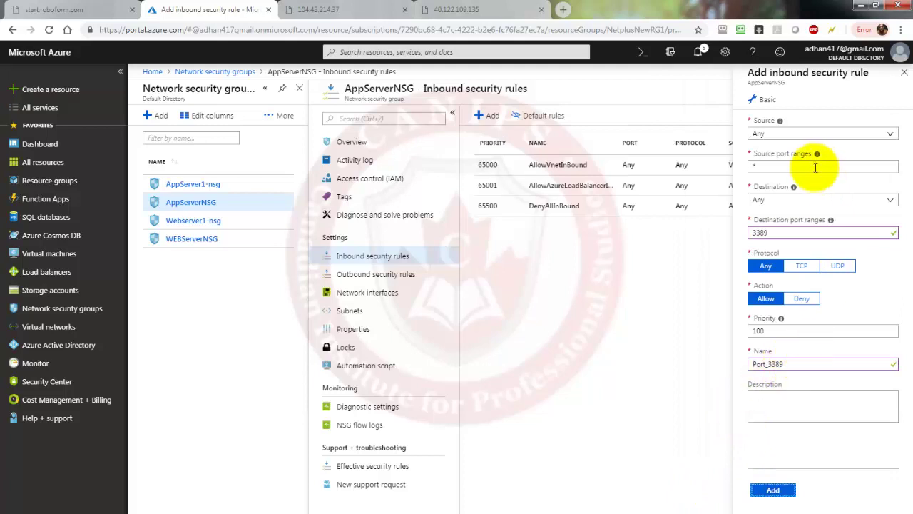
click(788, 236)
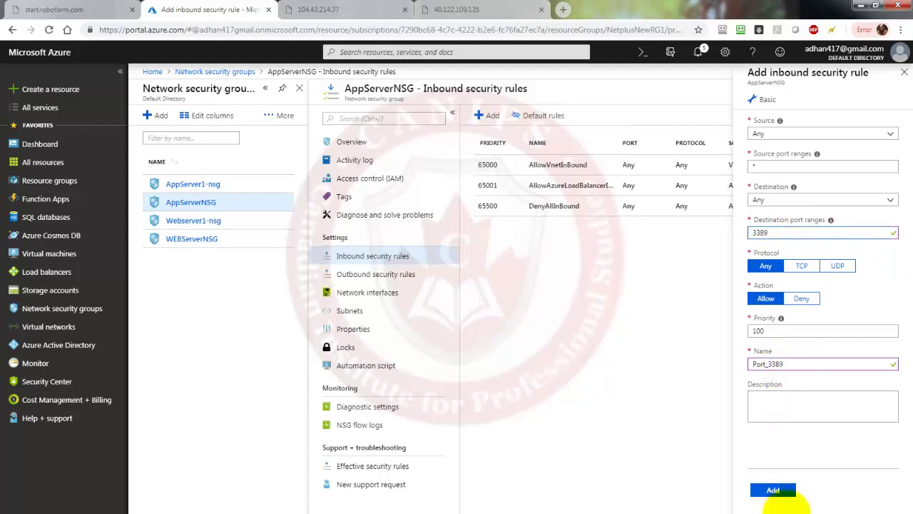
click(773, 490)
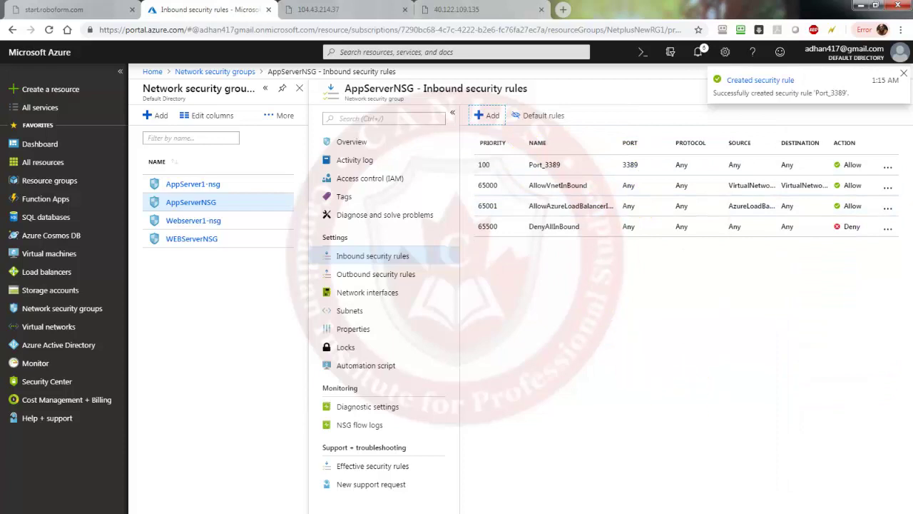
Dismiss the Remote Desktop error and reconnect to 104.43.214.37:3389, entering the account password
click(535, 343)
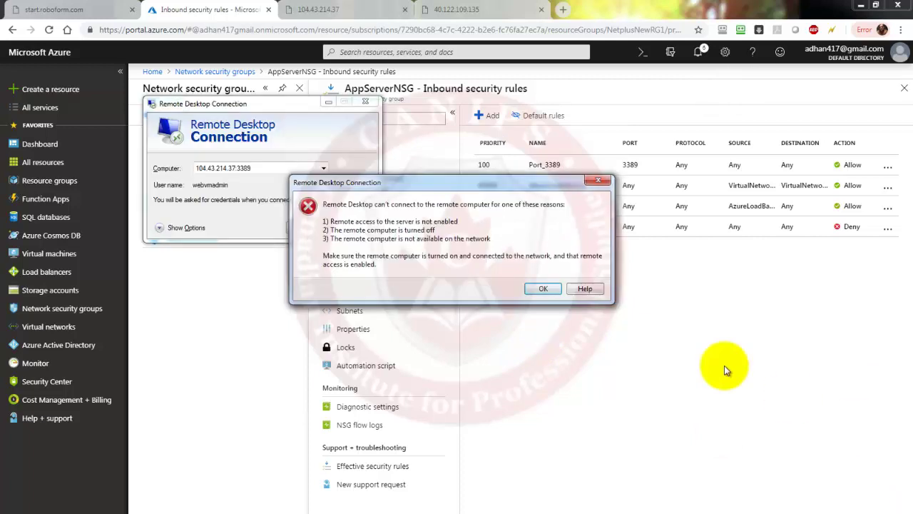
click(532, 279)
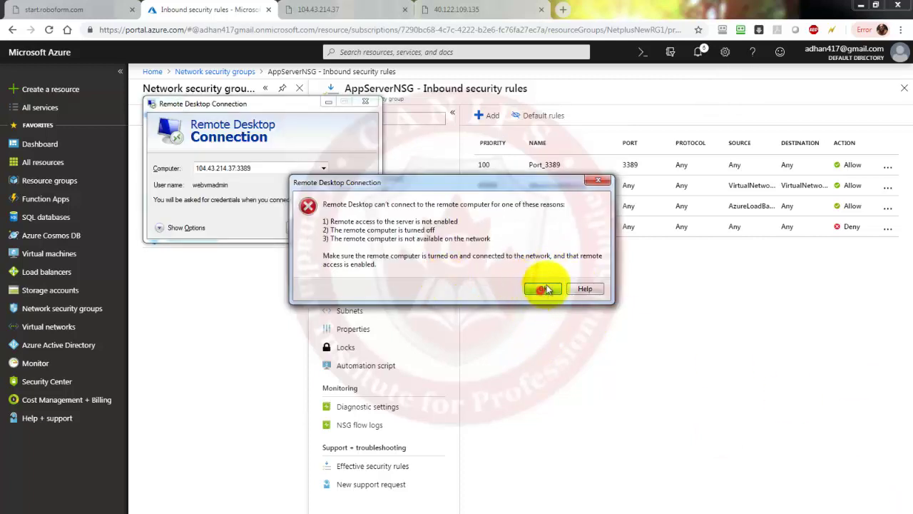
click(542, 288)
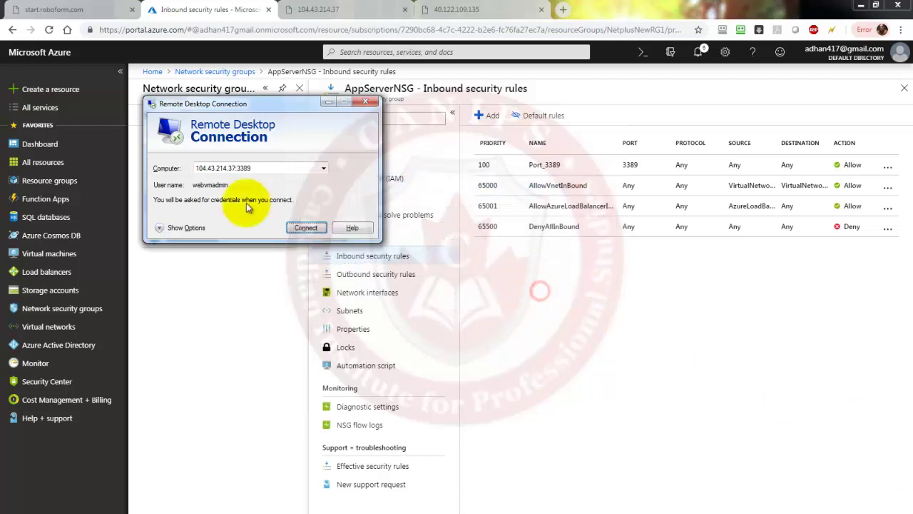
click(305, 227)
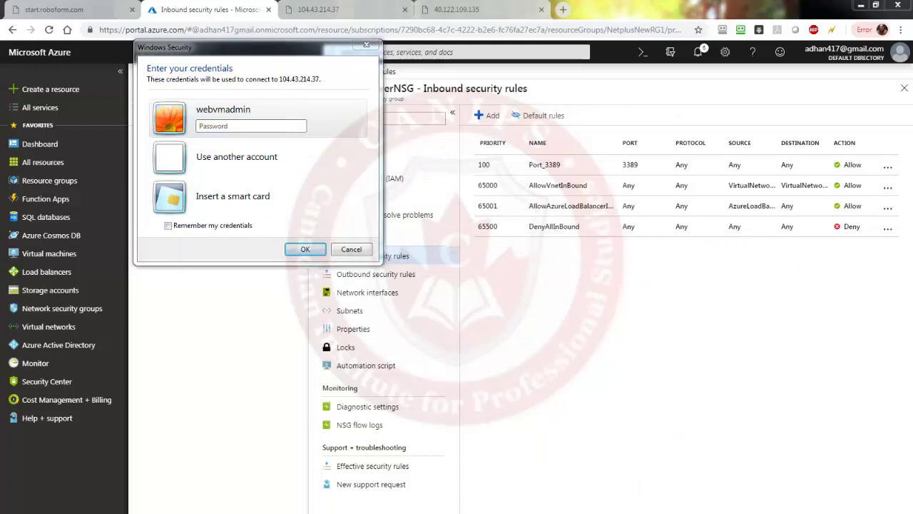
click(232, 114)
key(ctrl+v)
key(Return)
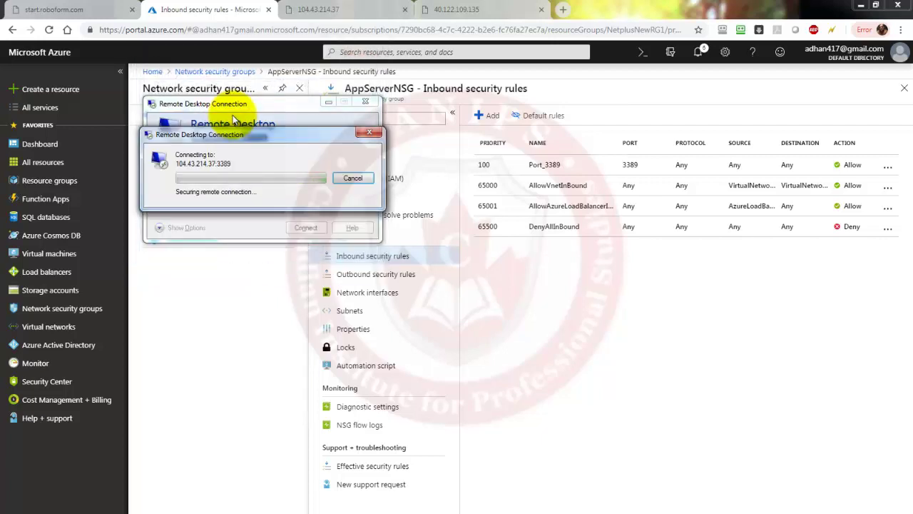
click(298, 265)
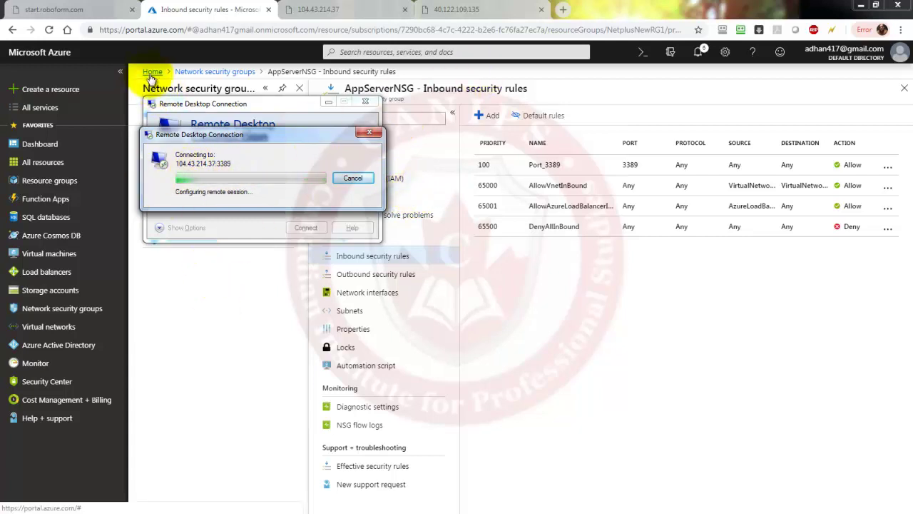
Return to the Azure dashboard, open the AppServer1 virtual machine's overview and look up its public IP address
click(152, 73)
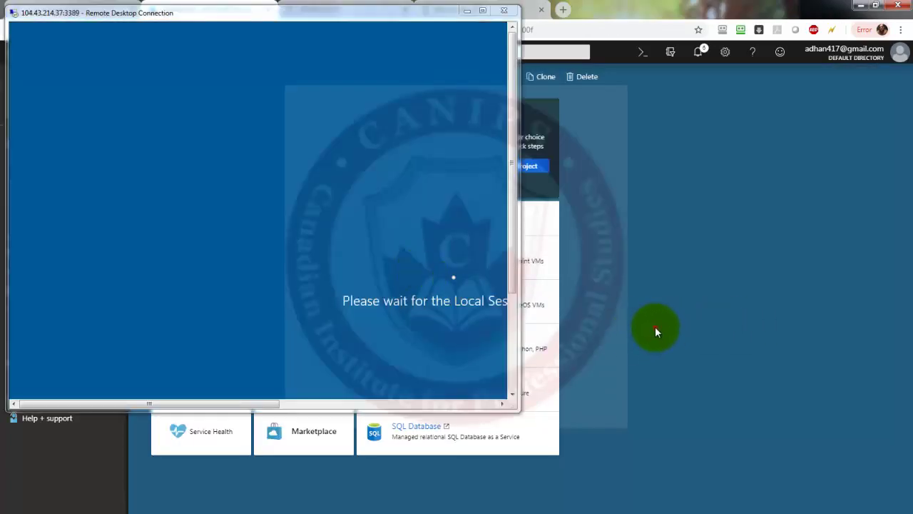
click(656, 328)
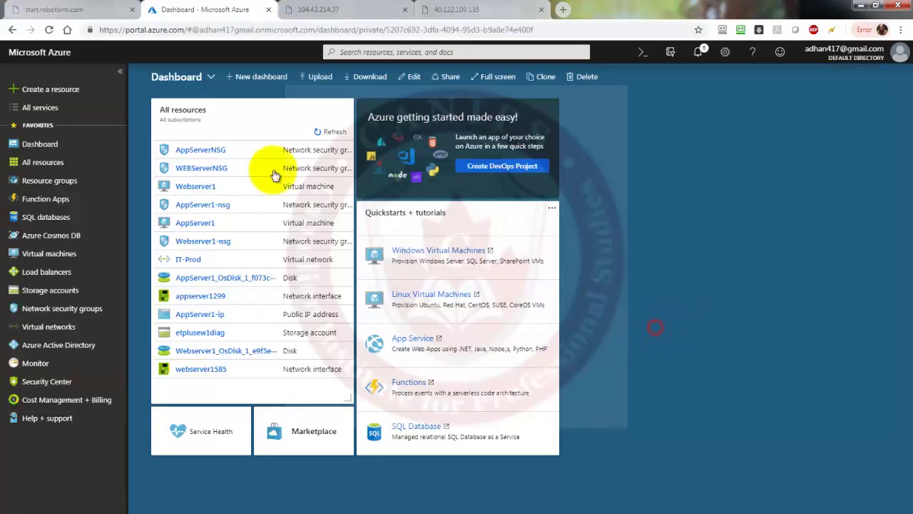
click(204, 221)
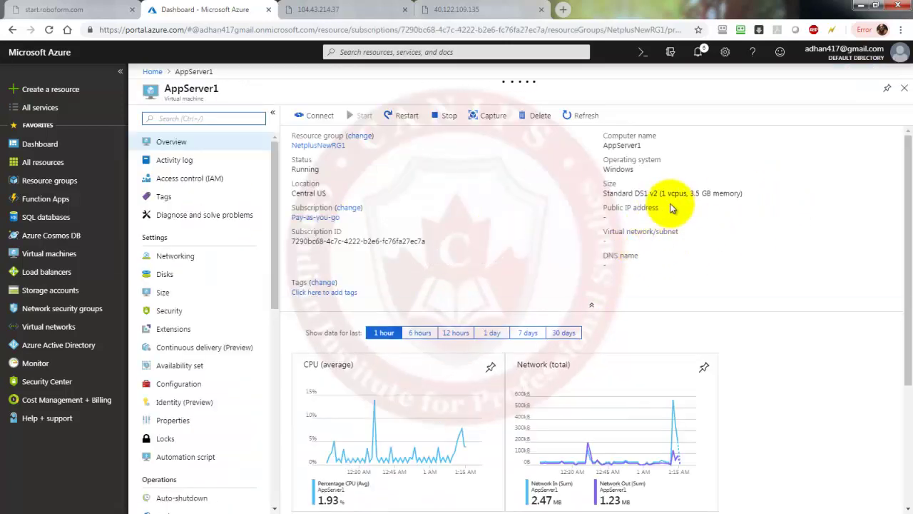
click(657, 215)
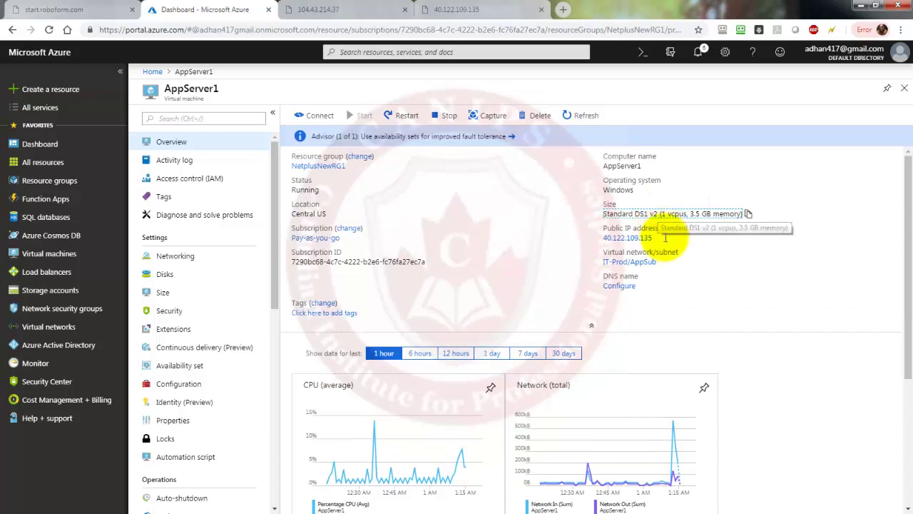
click(645, 238)
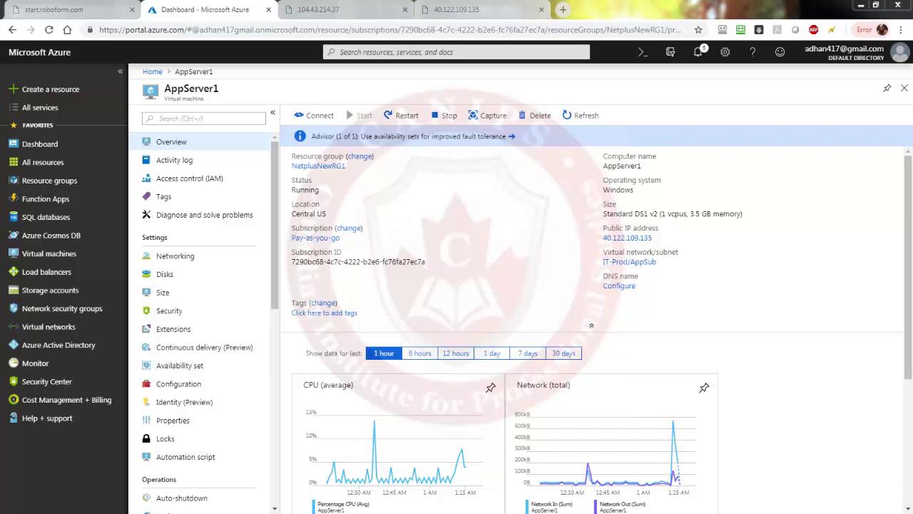
Try to connect through Remote Desktop to AppServer1 at 40.122.109.135:3389, entering the account password
drag(912, 107, 381, 135)
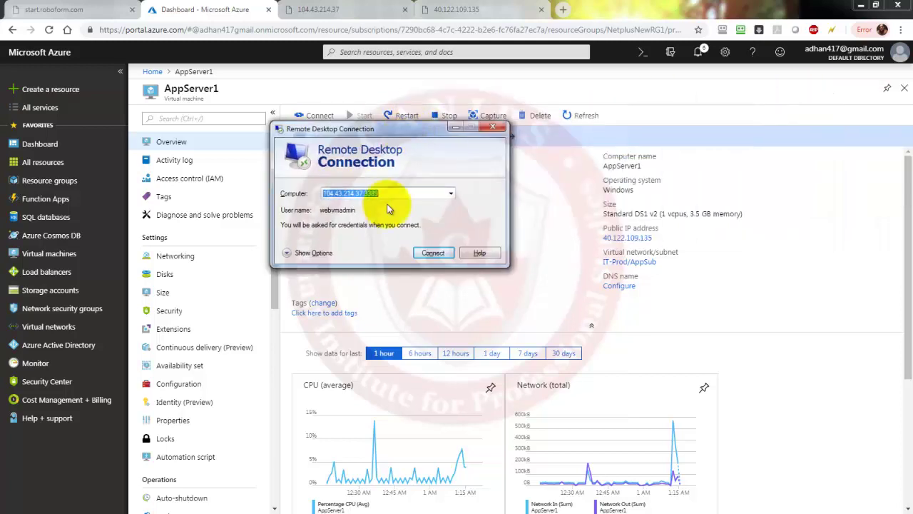
drag(363, 195, 272, 198)
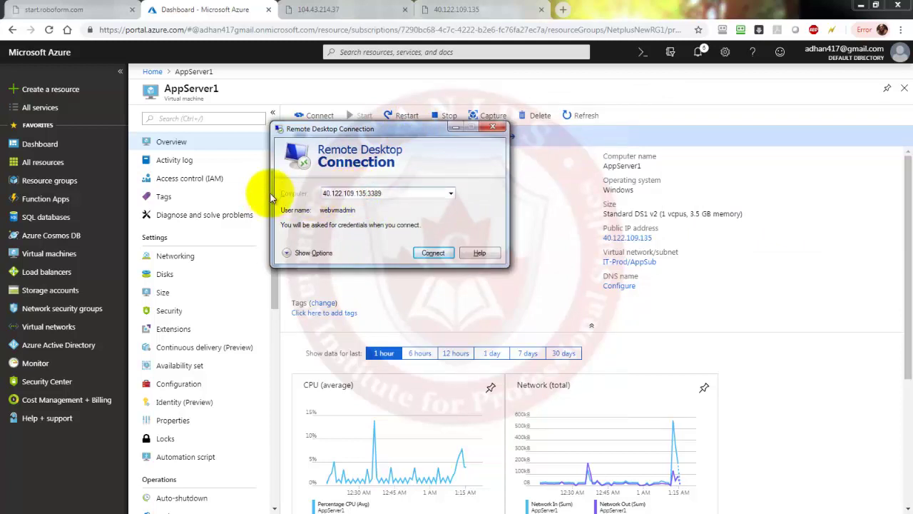
key(Return)
click(396, 151)
key(ctrl+v)
click(433, 274)
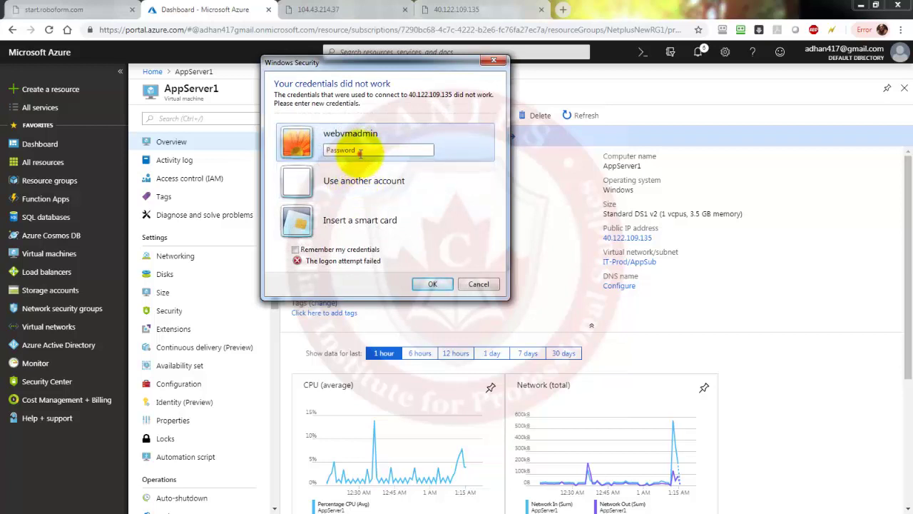
Re-enter the account password, accept the AppServer1 certificate warning and move the remote session window aside
click(843, 271)
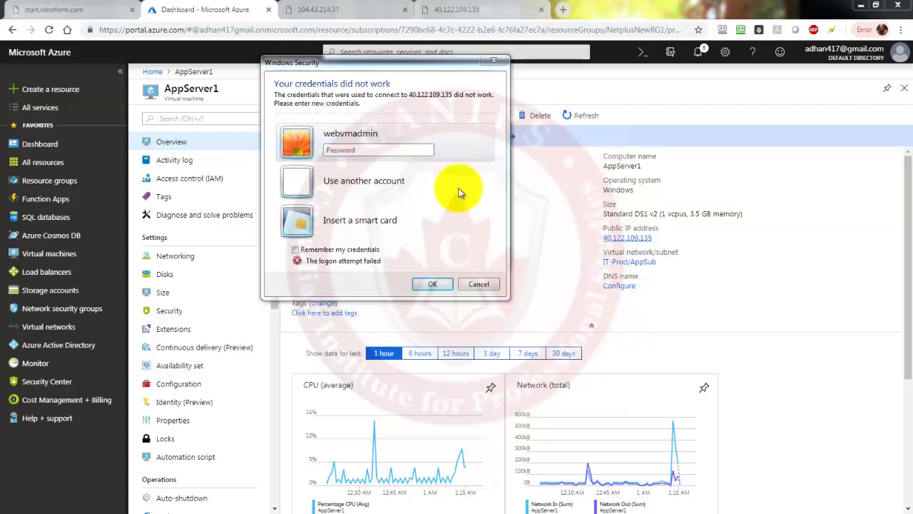
click(344, 153)
key(ctrl+v)
key(Return)
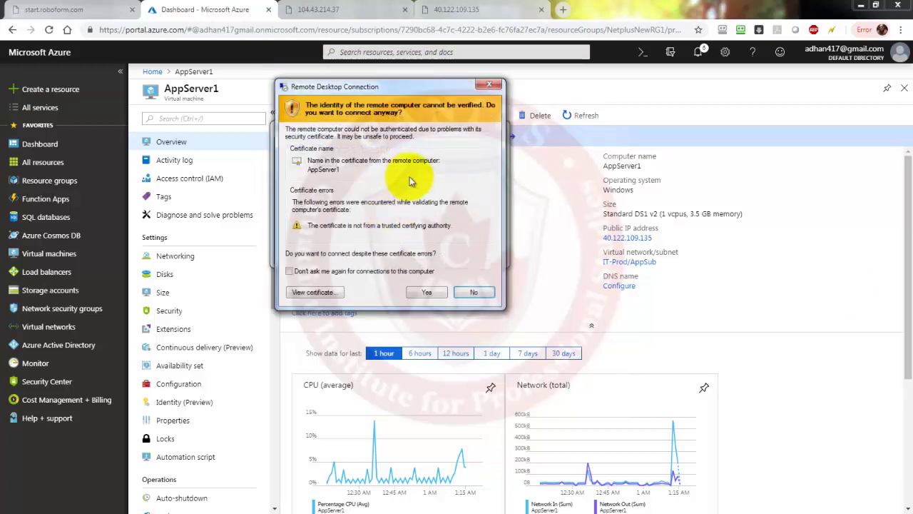
click(426, 292)
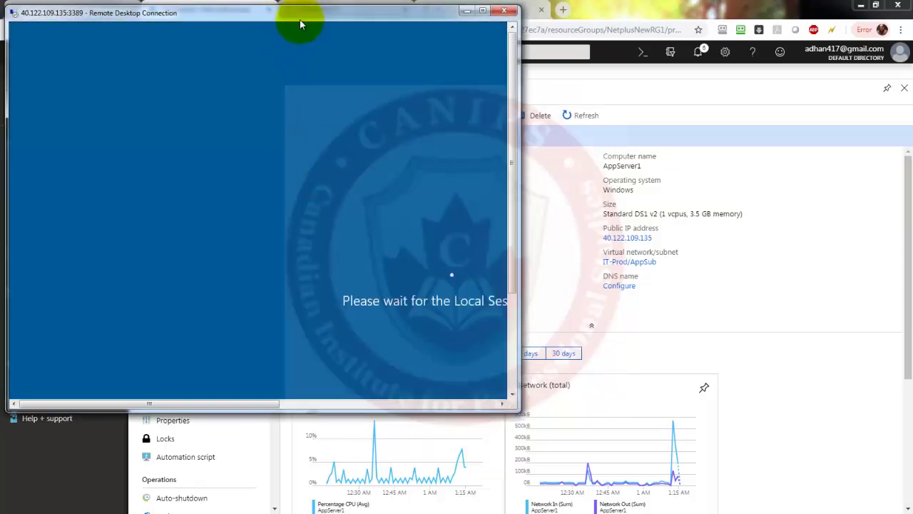
drag(299, 24, 687, 118)
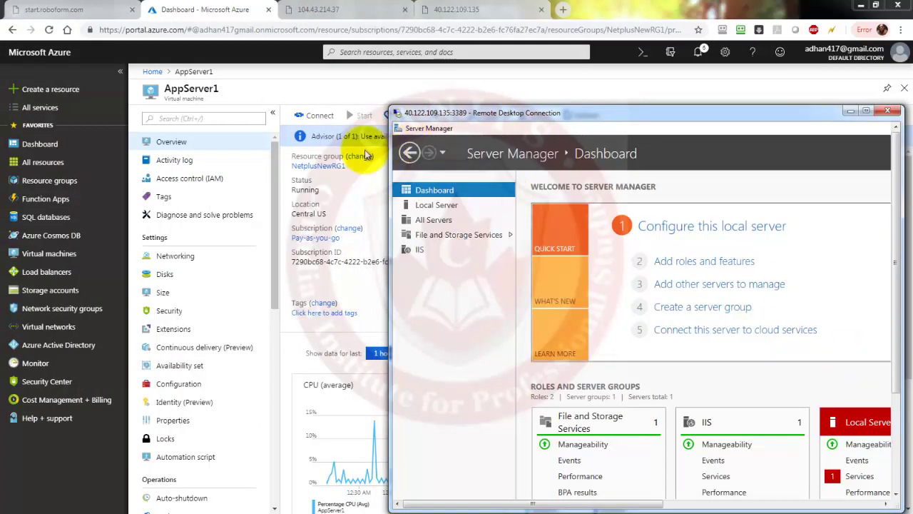
Reload the web server's page at 104.43.214.37 to test HTTP access and return to the Azure portal
click(326, 9)
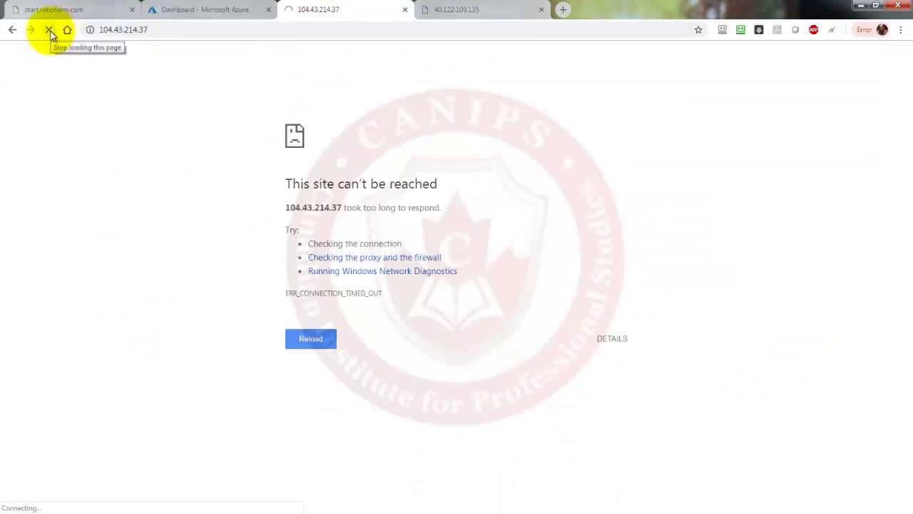
click(183, 32)
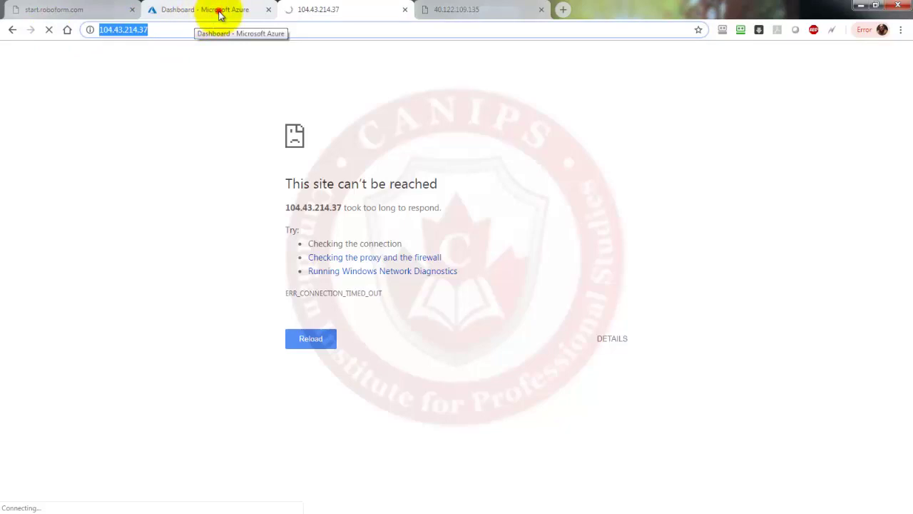
click(220, 16)
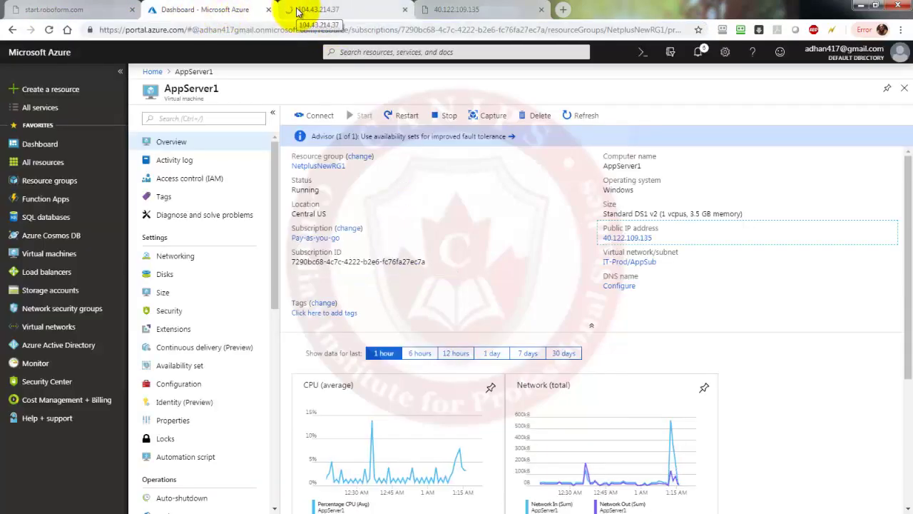
Examine the inbound security rules of Webserver1-nsg and return to the list of network security groups
click(62, 308)
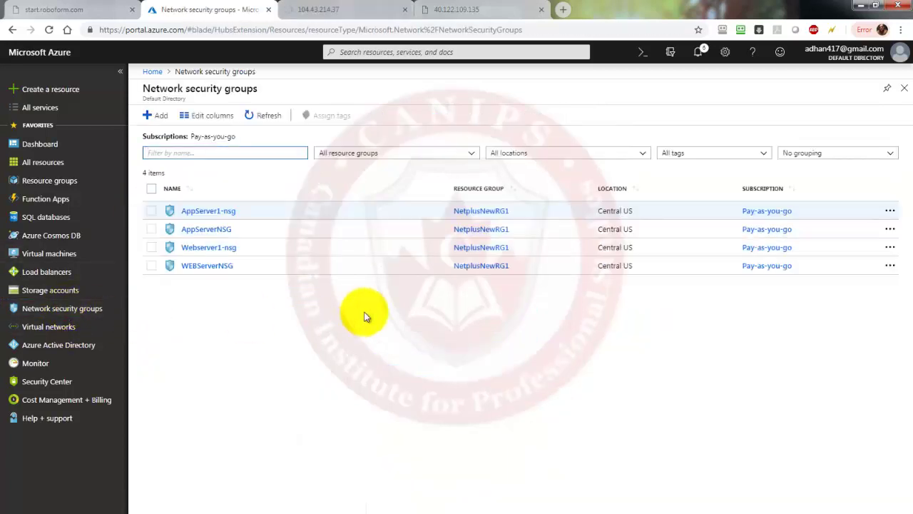
click(215, 250)
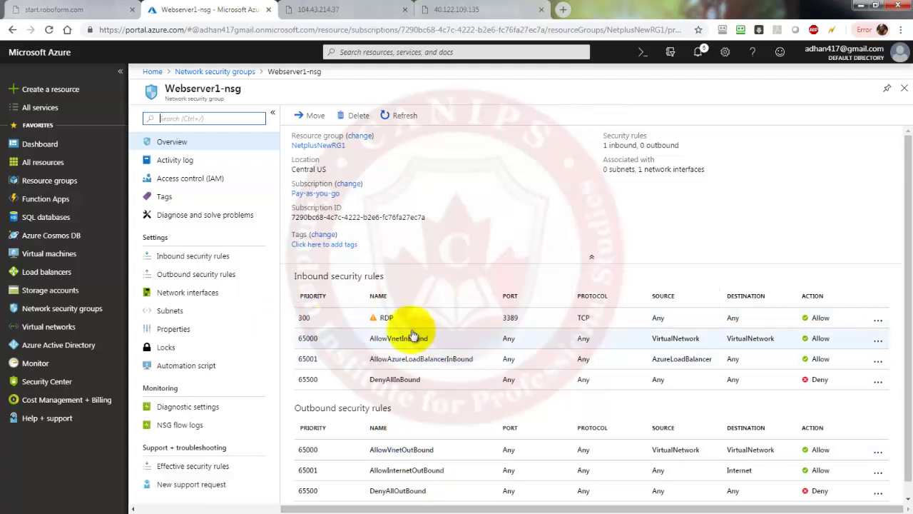
click(70, 311)
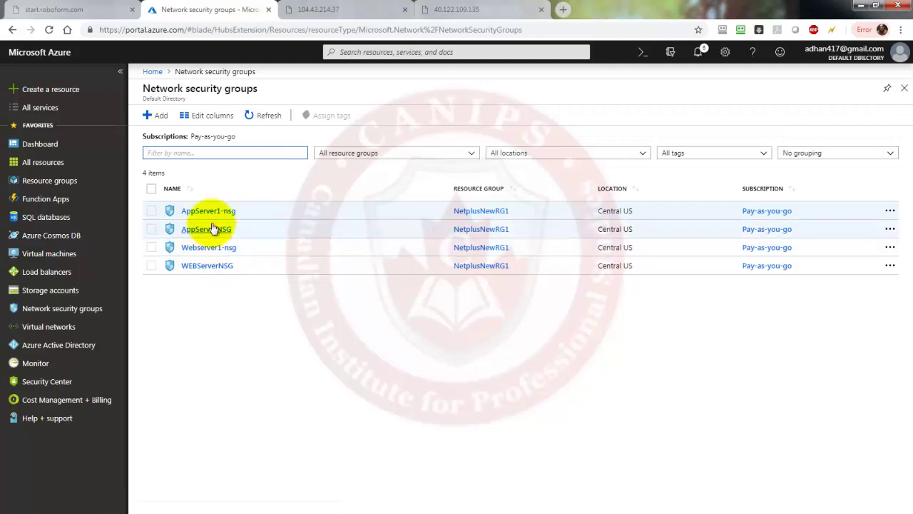
Open the inbound security rules of WEBServerNSG, refresh the network security groups list and reopen the group's inbound rules
click(211, 265)
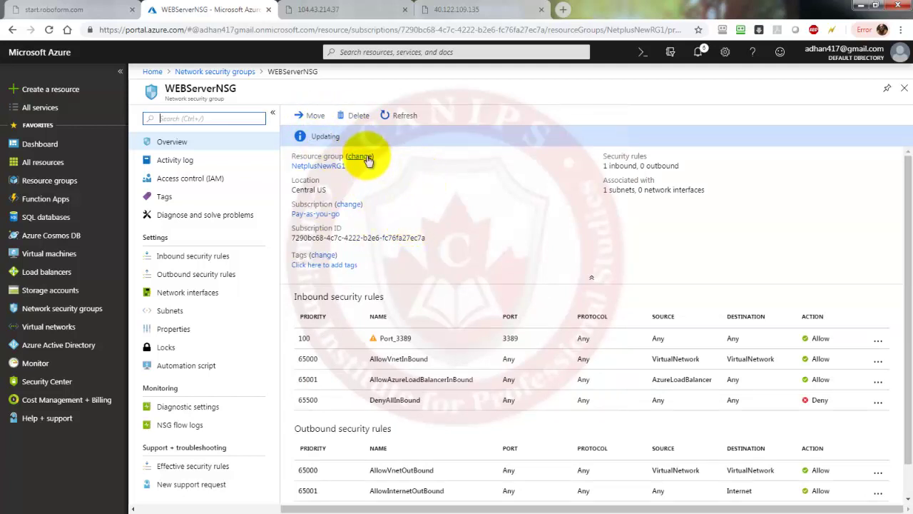
click(200, 261)
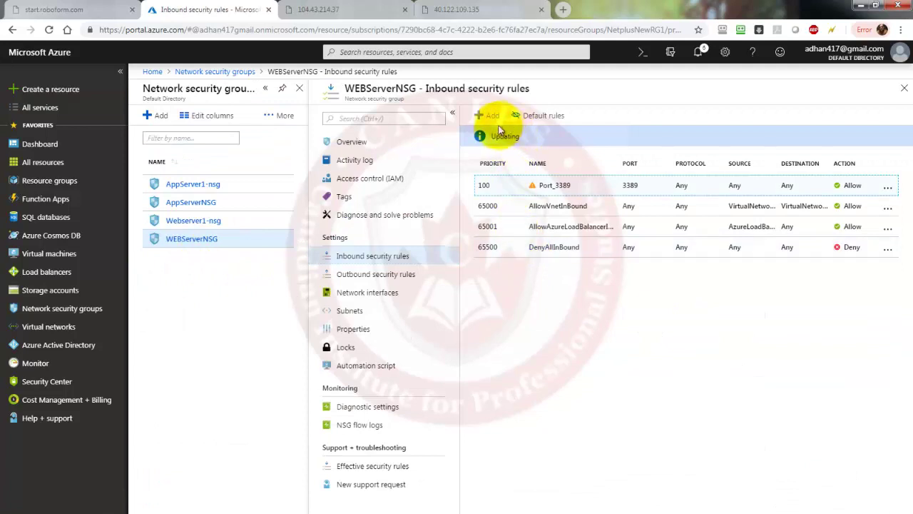
click(517, 274)
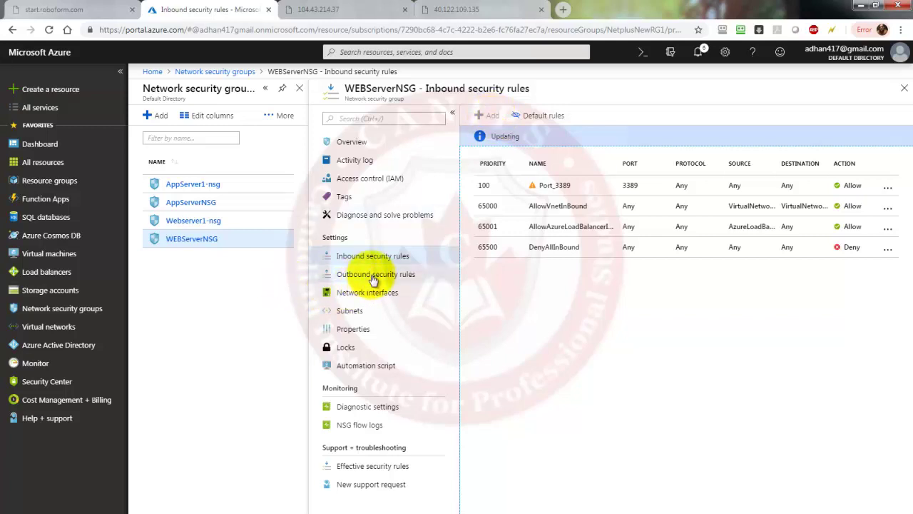
click(193, 242)
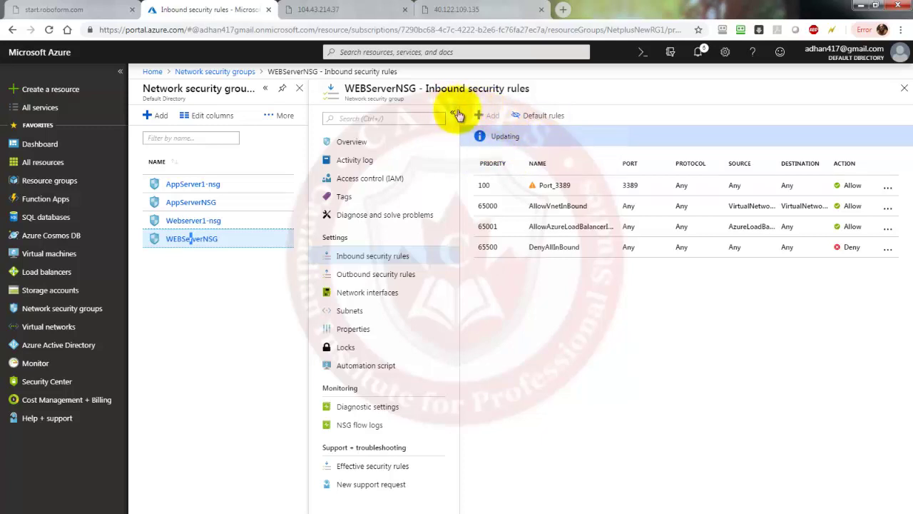
click(205, 74)
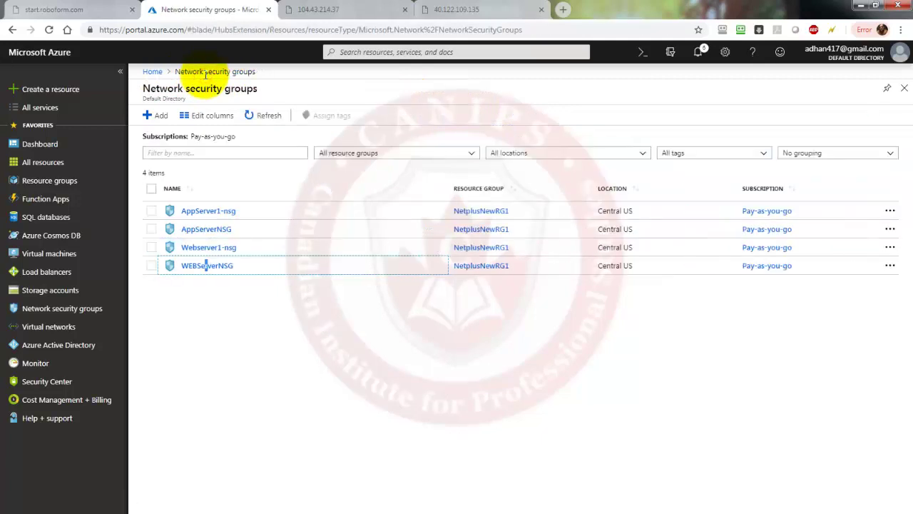
click(262, 118)
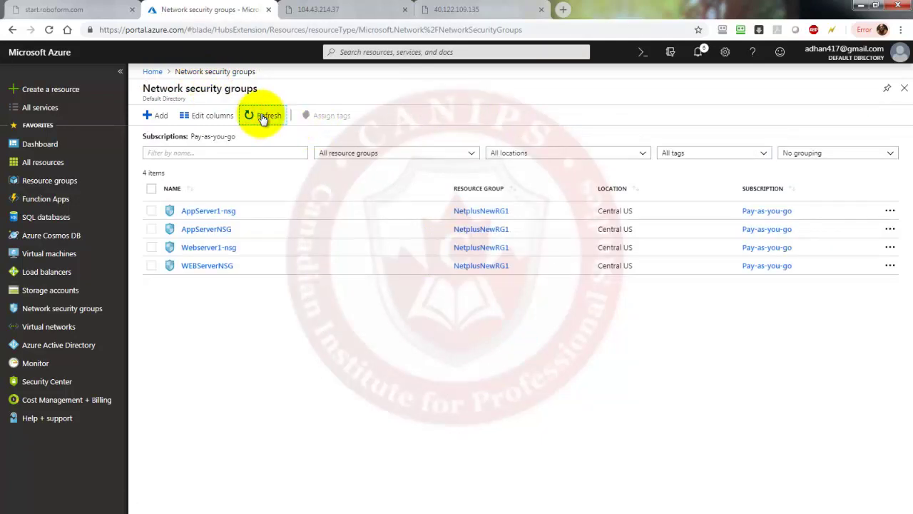
click(204, 268)
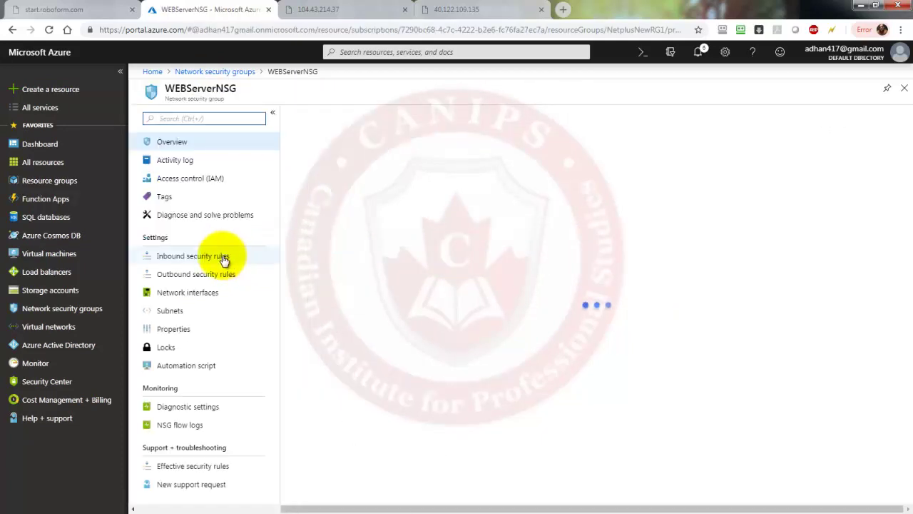
click(224, 259)
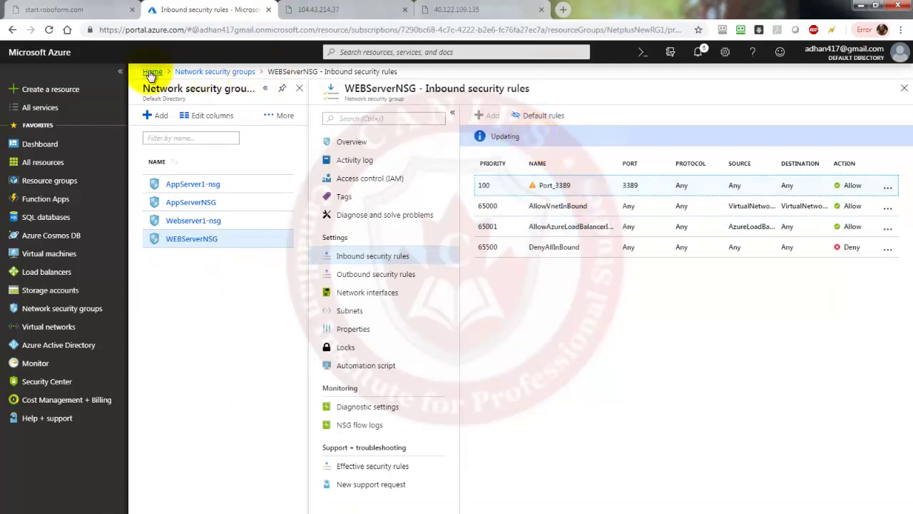
Add an inbound security rule named Port_80 to AppServerNSG, allowing destination port 80 from any source with priority 110
click(190, 204)
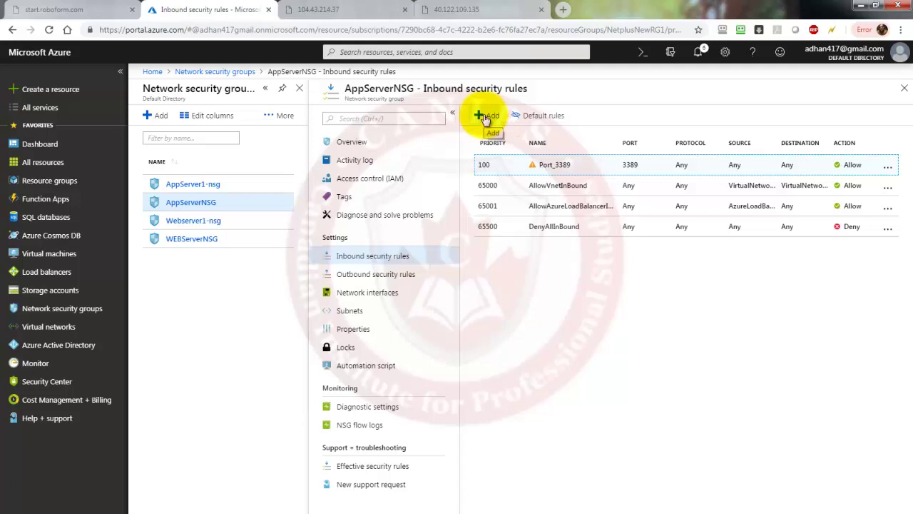
click(485, 117)
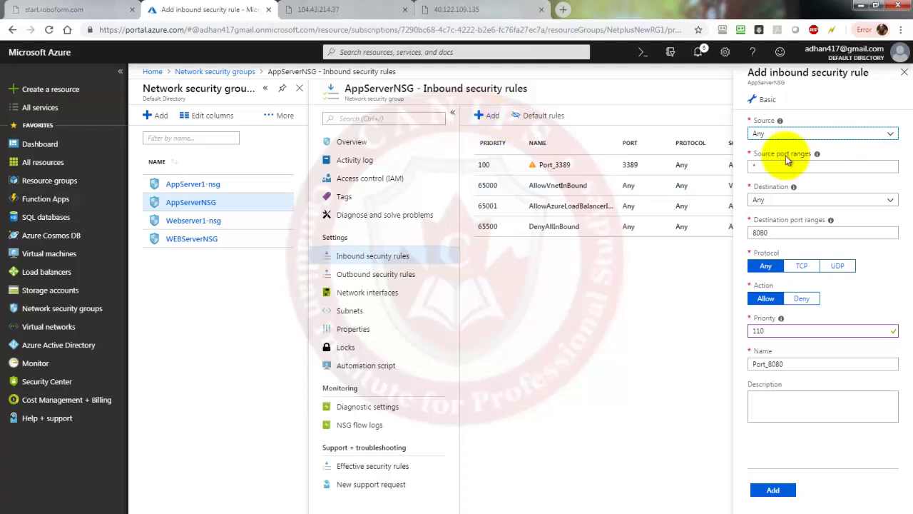
click(784, 234)
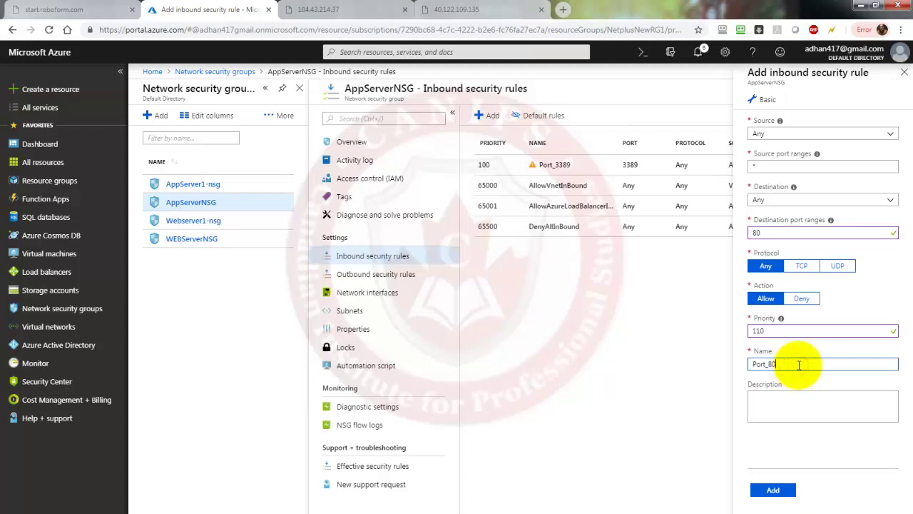
click(774, 491)
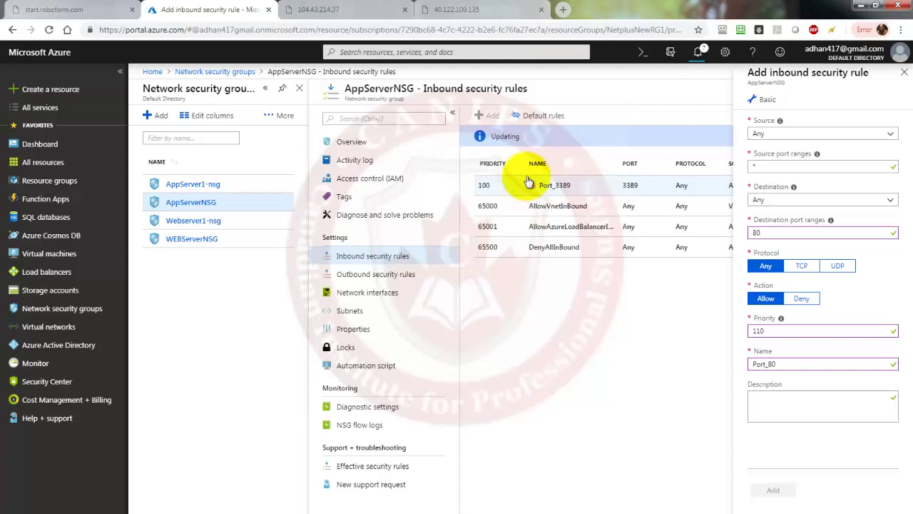
Check WEBServerNSG's inbound rules and subnet associations, and the inbound rules of AppServerNSG
click(191, 241)
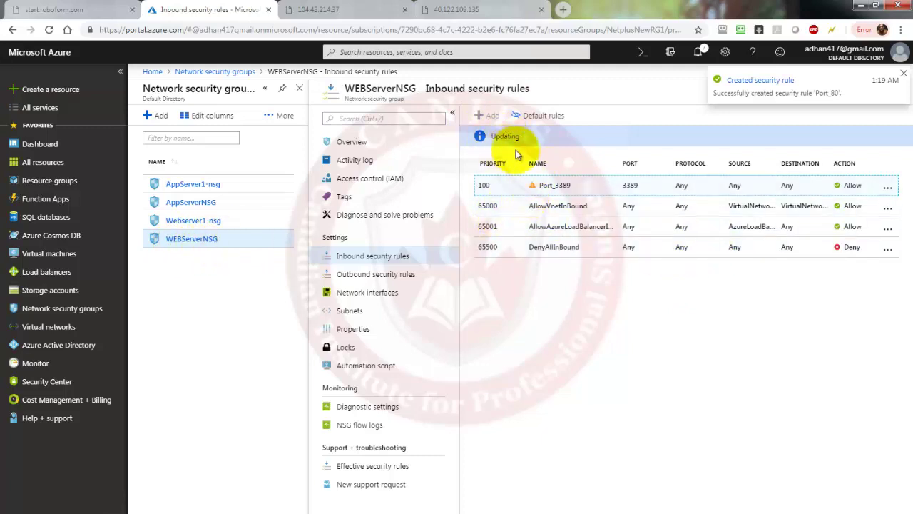
click(567, 141)
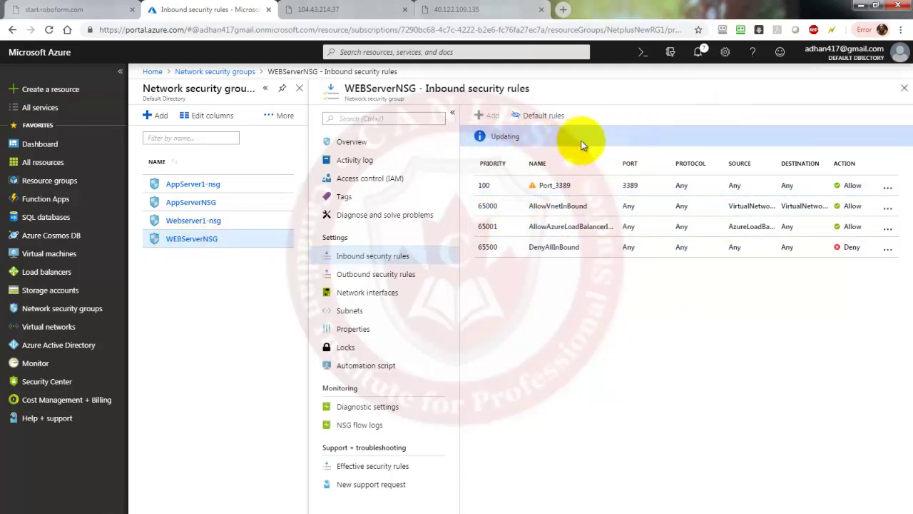
click(617, 322)
click(194, 240)
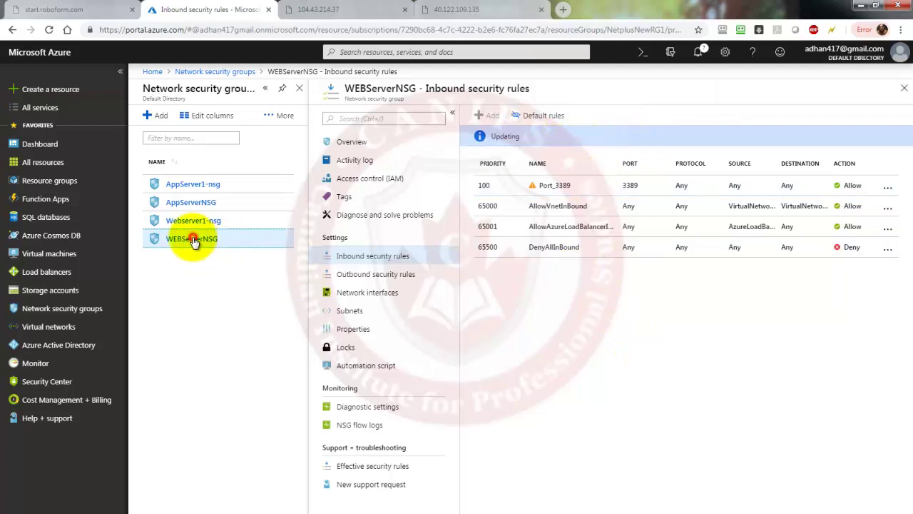
click(351, 311)
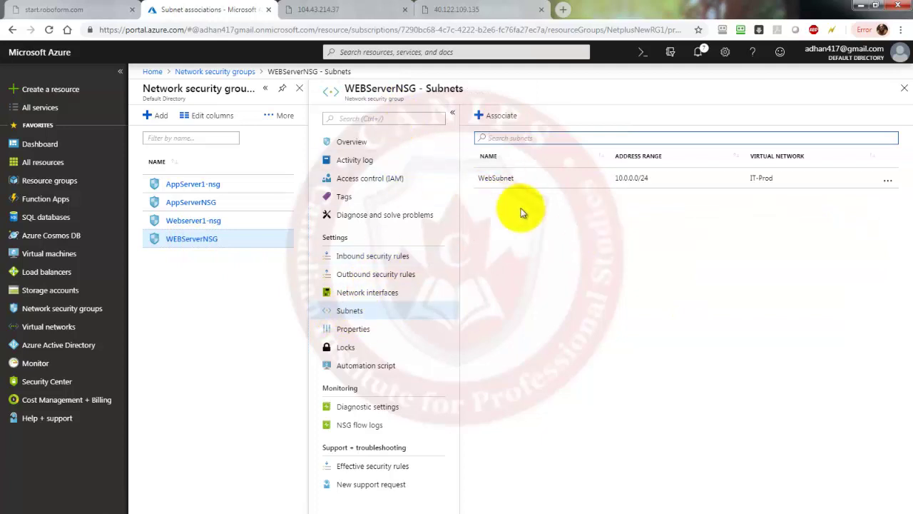
click(187, 239)
click(385, 263)
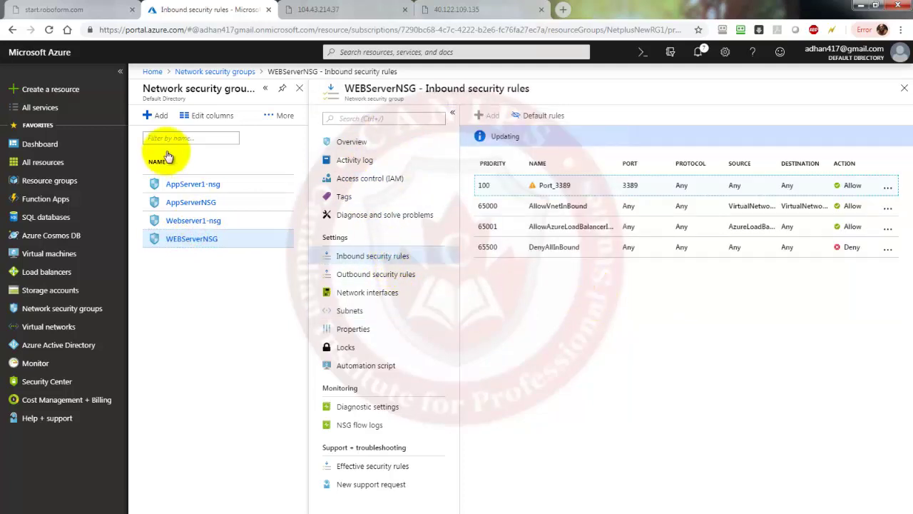
click(186, 204)
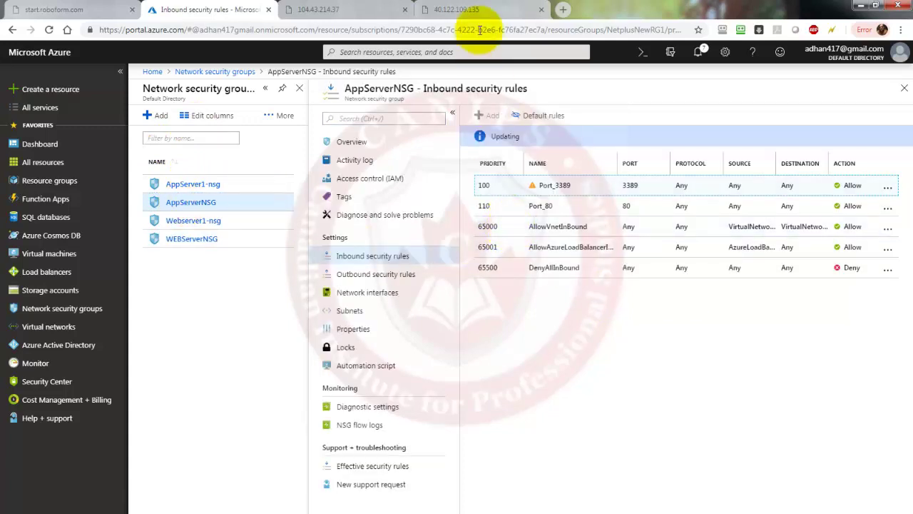
Reload AppServer1's page at 40.122.109.135 in the browser to test HTTP access on port 80
click(442, 9)
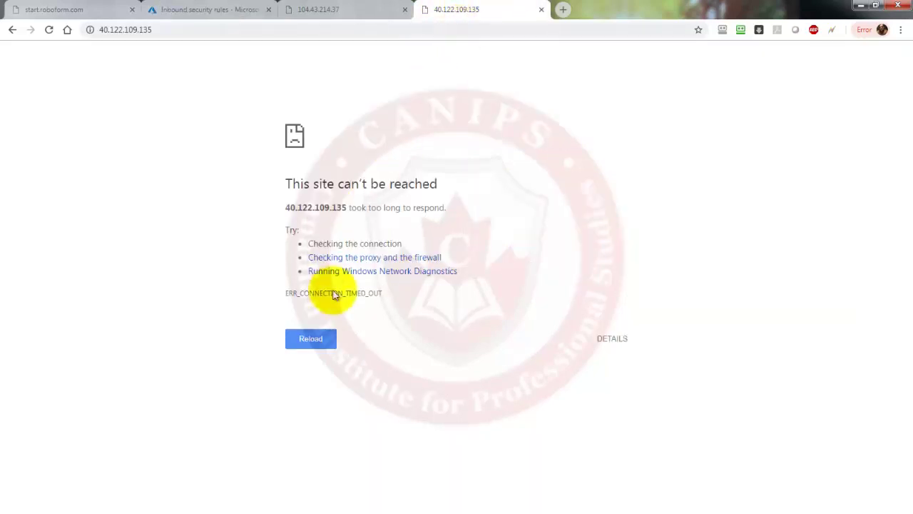
click(310, 341)
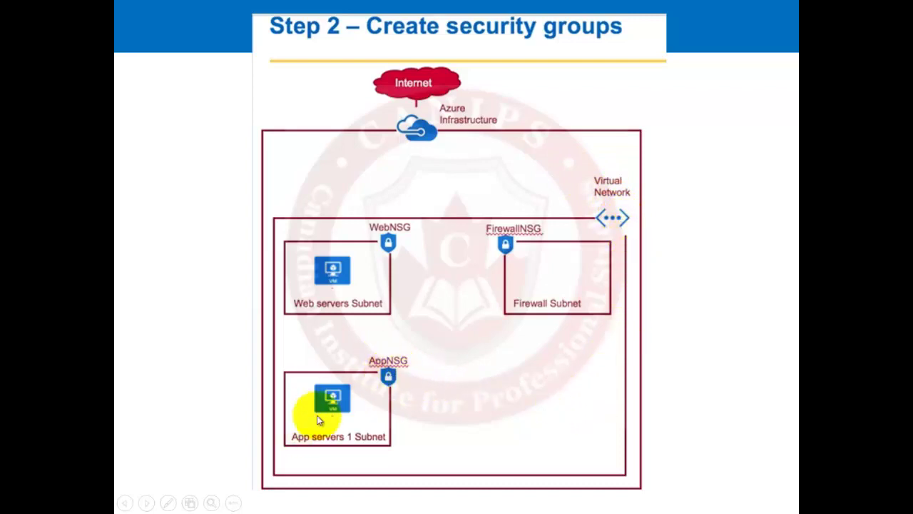
click(398, 102)
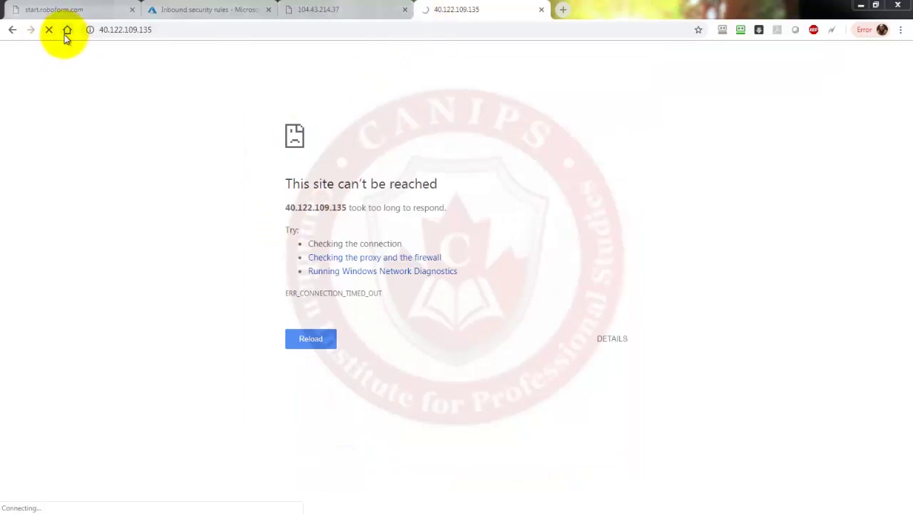
click(174, 28)
key(Return)
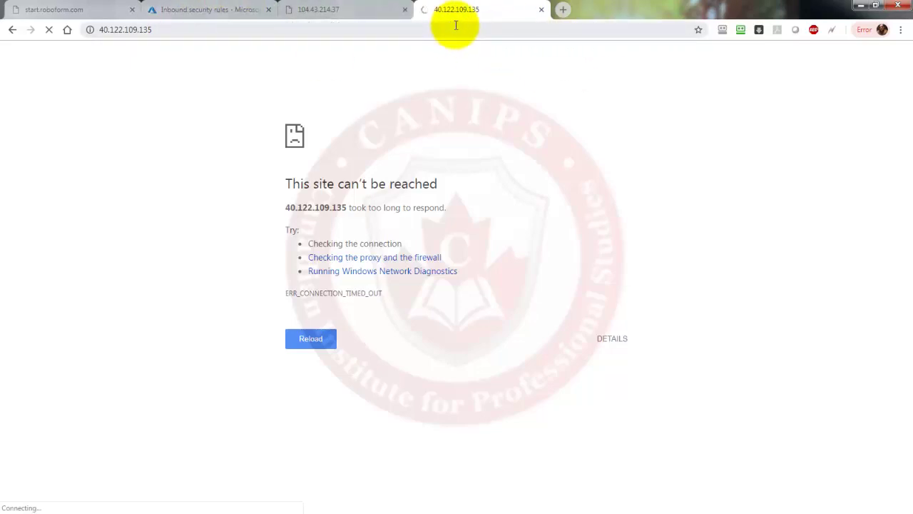
Add an inbound security rule named Port_80 to AppServer1-nsg, allowing destination port 80 from any source with priority 310
click(193, 11)
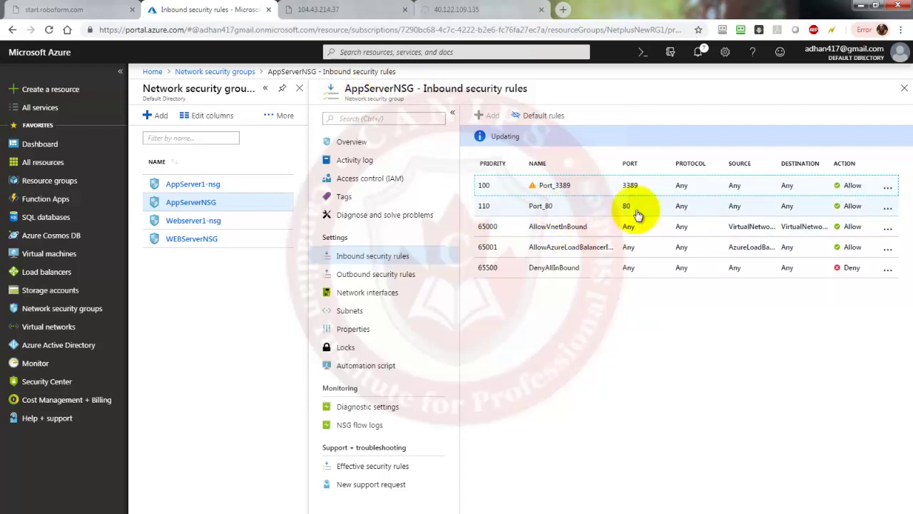
click(194, 187)
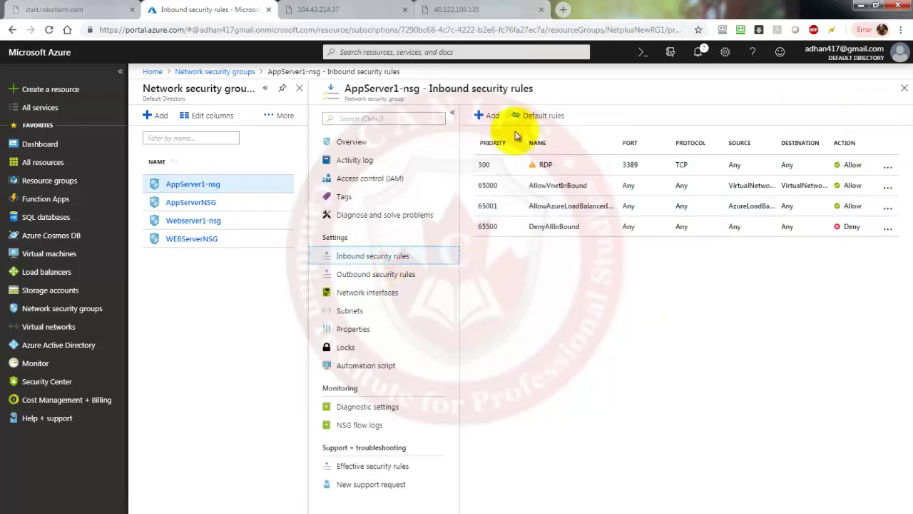
click(486, 116)
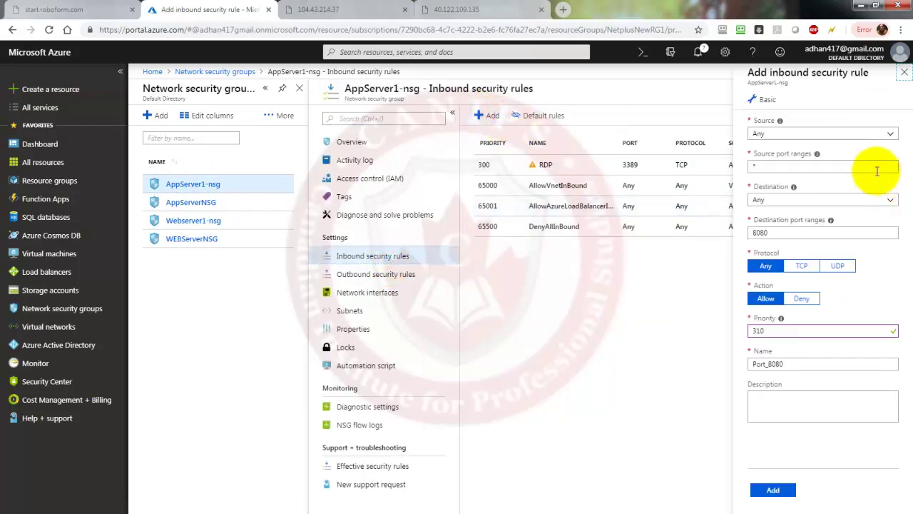
click(776, 236)
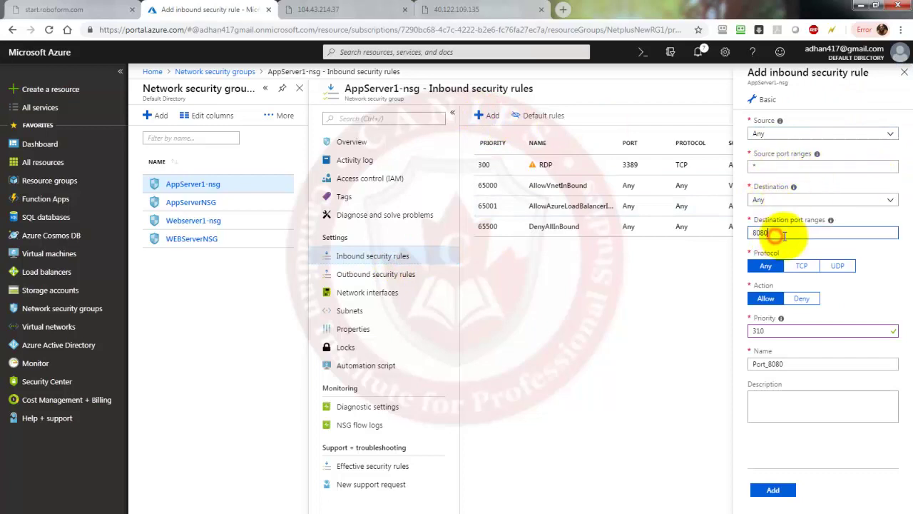
click(792, 364)
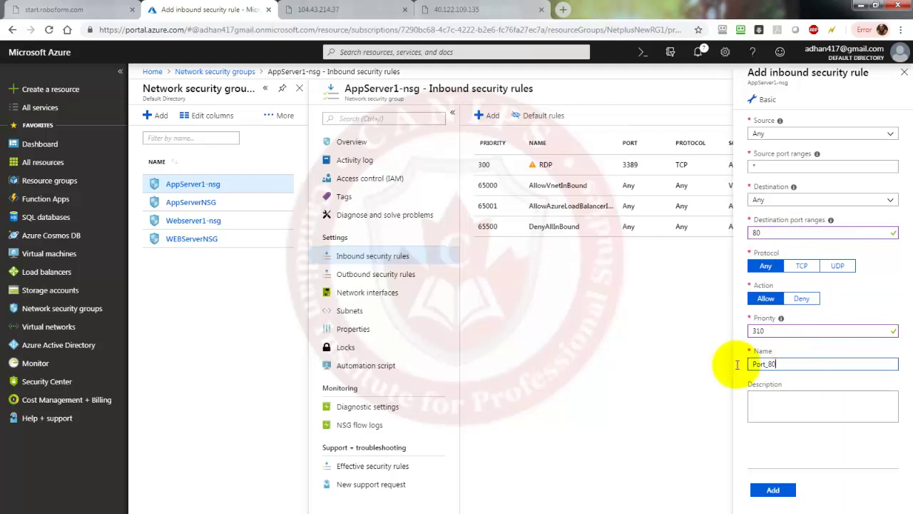
click(771, 490)
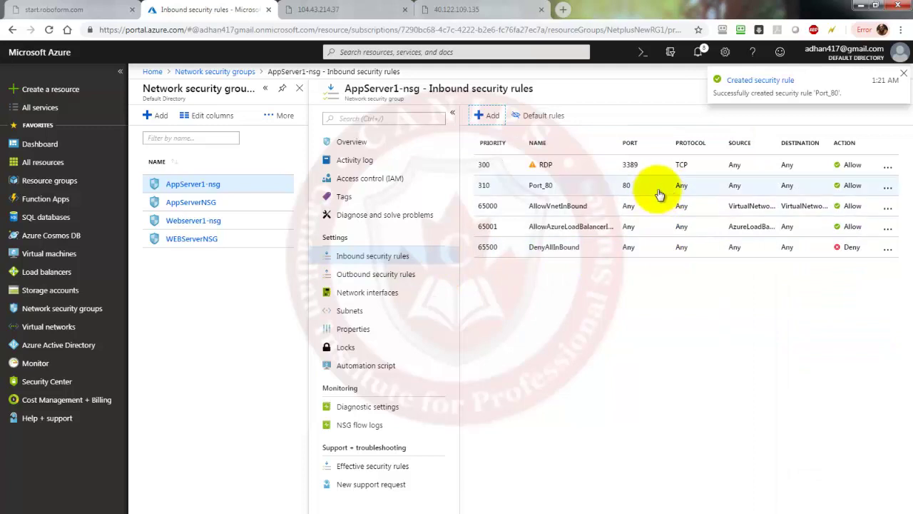
Reload the page at 40.122.109.135 to retest HTTP access, and look at the page for 104.43.214.37
click(462, 13)
click(50, 31)
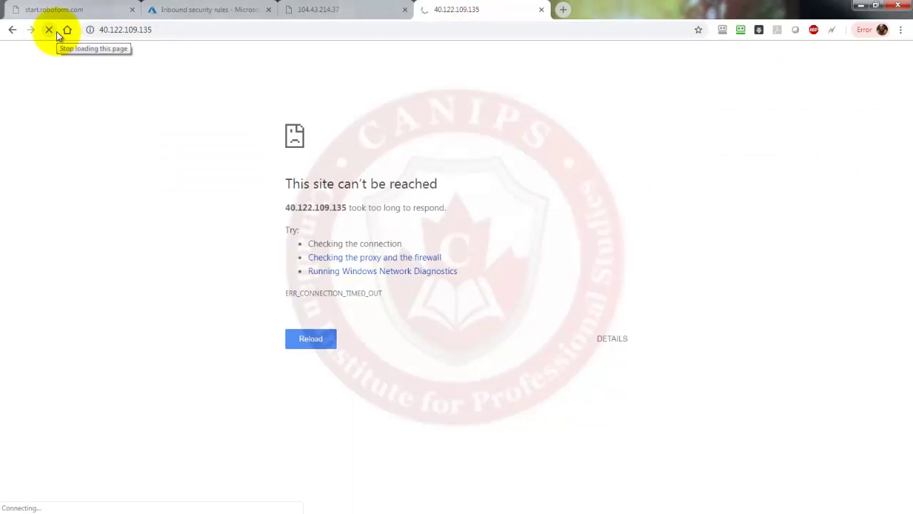
click(347, 13)
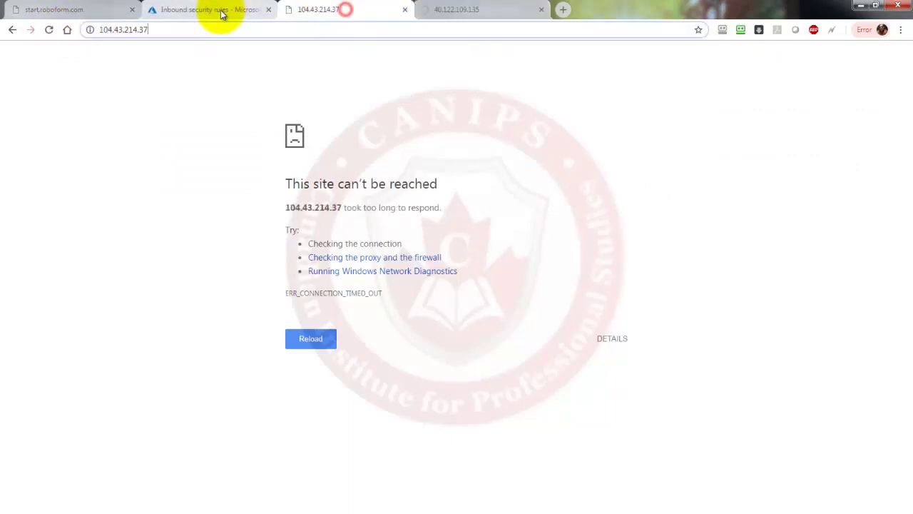
Check WEBServerNSG's subnet associations and inbound rules in the Azure portal, and view the page at 40.122.109.135
click(216, 13)
click(193, 241)
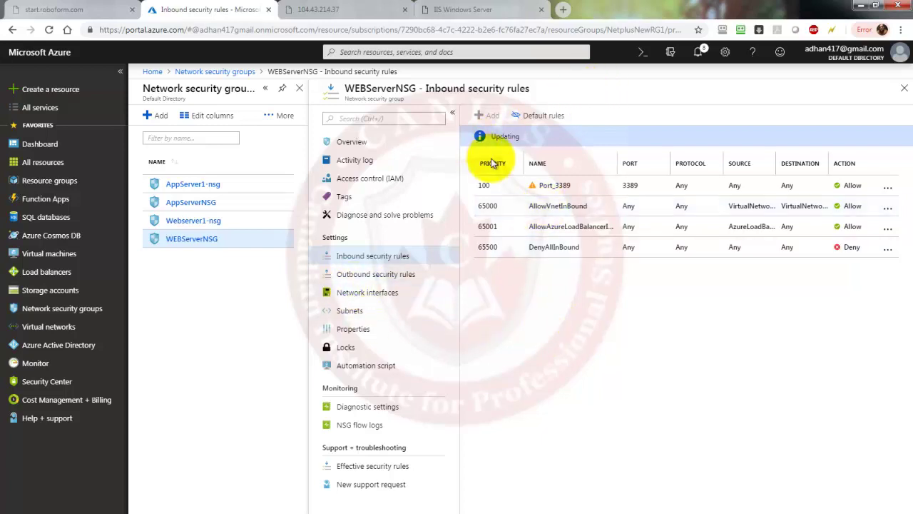
click(371, 311)
click(388, 257)
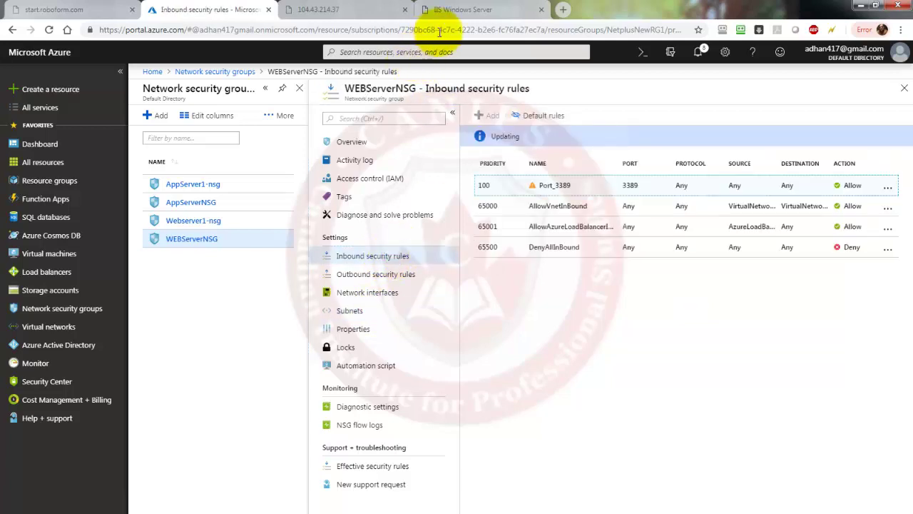
click(464, 11)
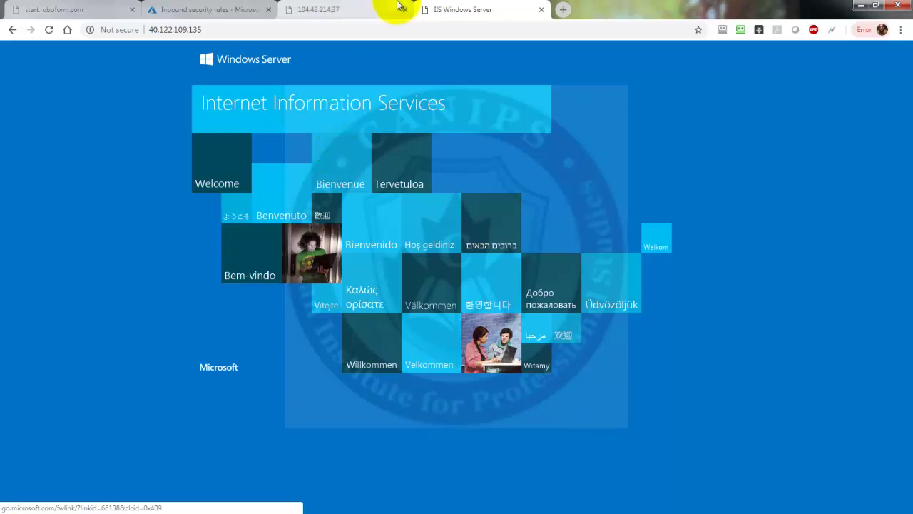
Review WEBServerNSG's associated subnet and inbound rules from the network security groups list, and compare them with AppServerNSG's inbound rules
click(200, 10)
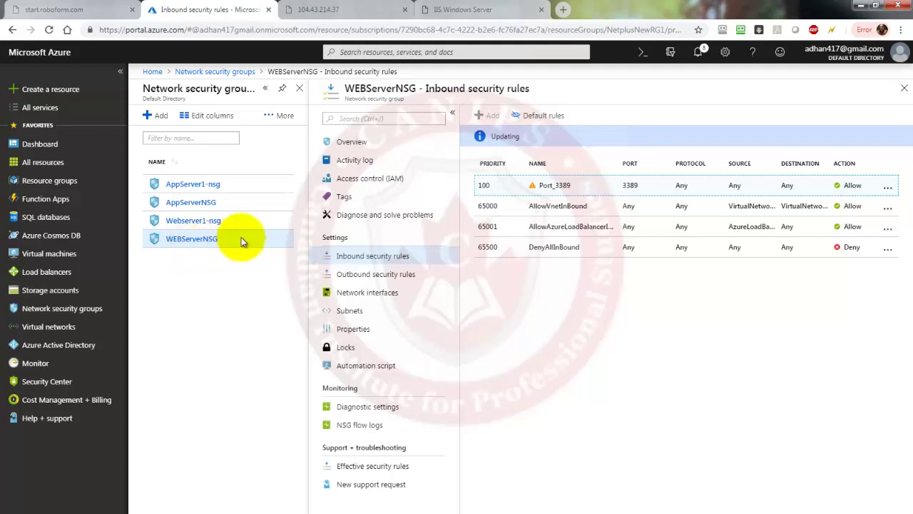
click(63, 314)
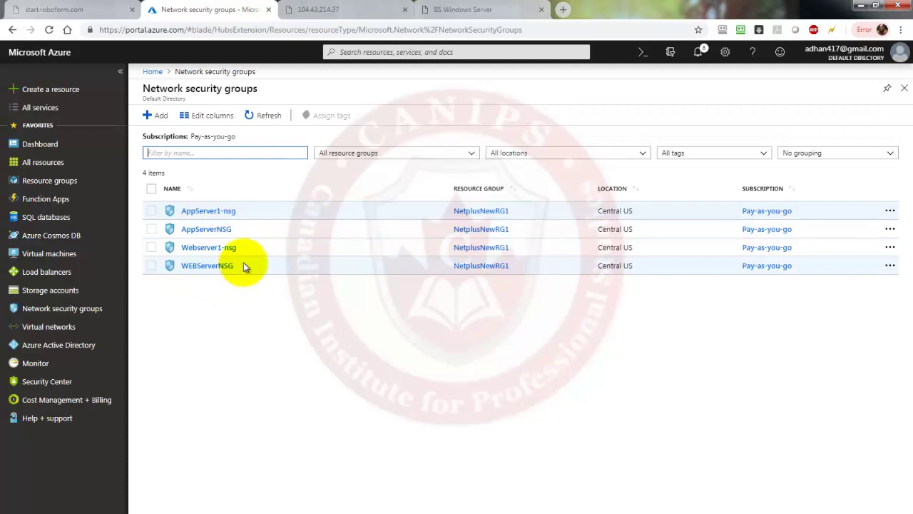
click(203, 266)
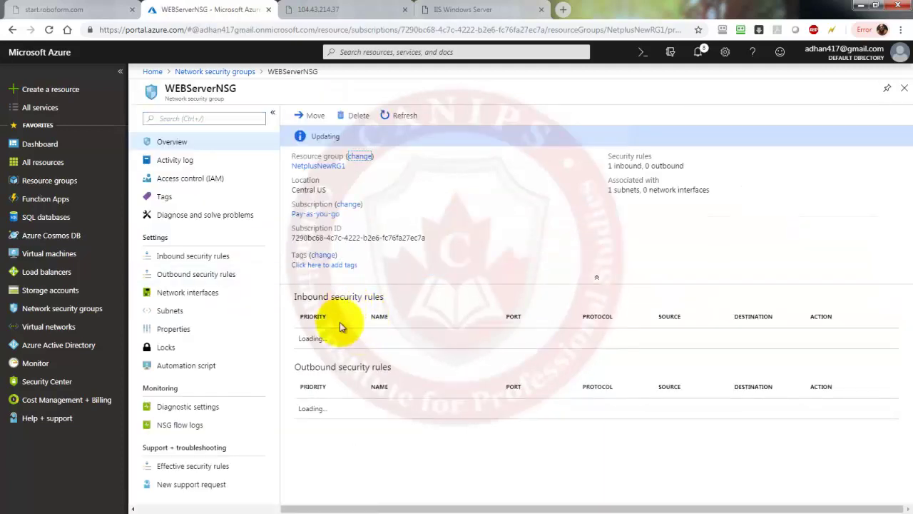
click(177, 311)
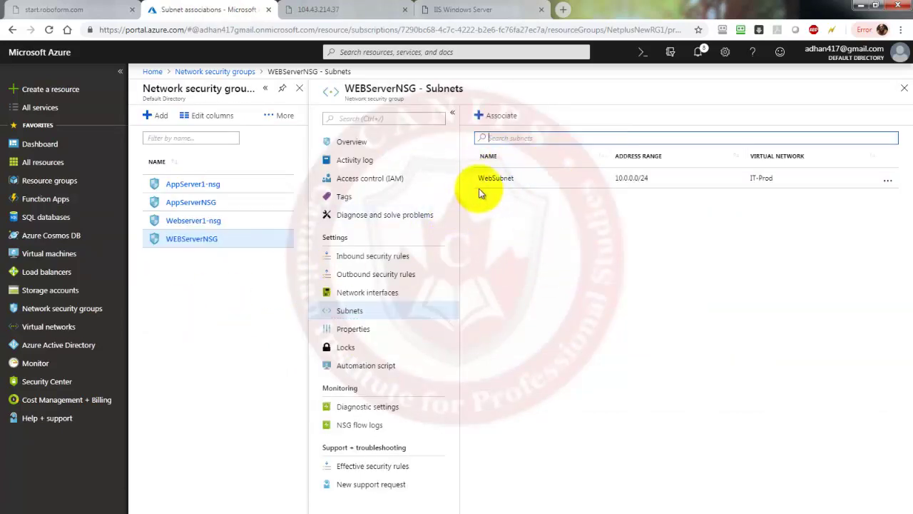
click(371, 258)
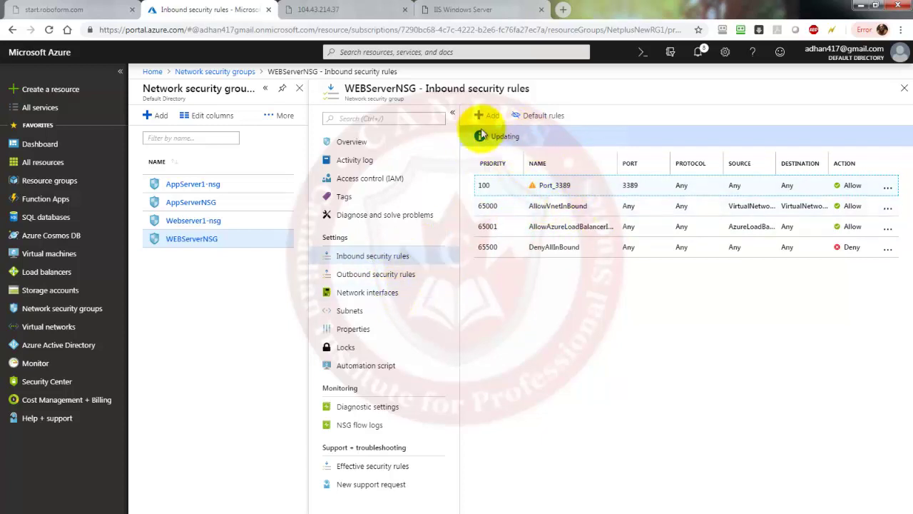
click(192, 204)
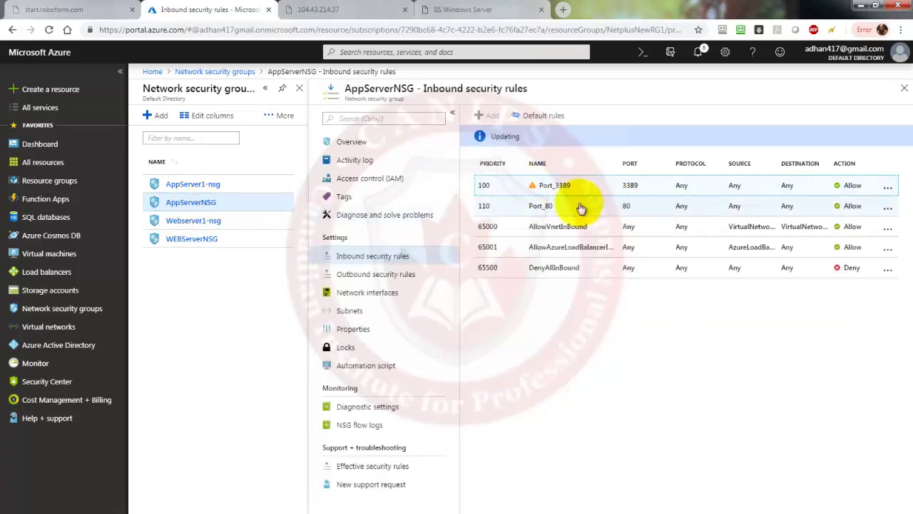
click(465, 11)
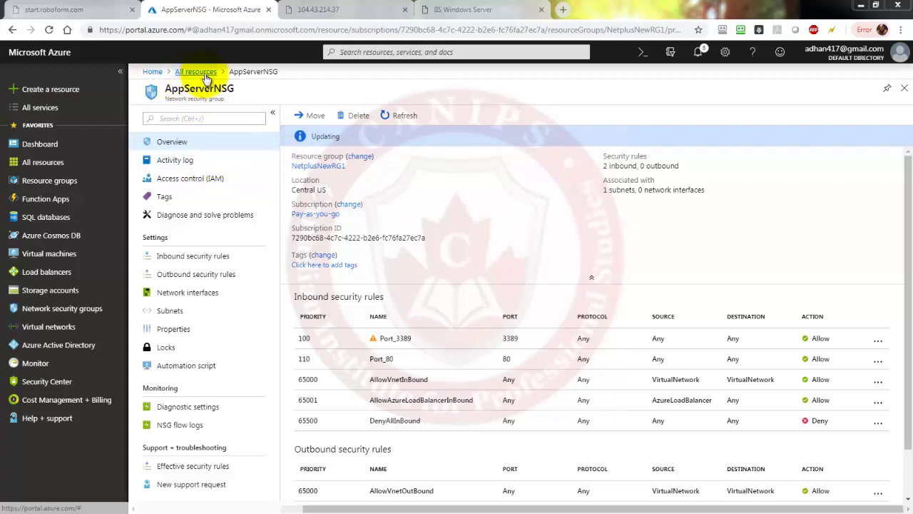
Try to delete the WEBServerNSG network security group from its overview
click(184, 72)
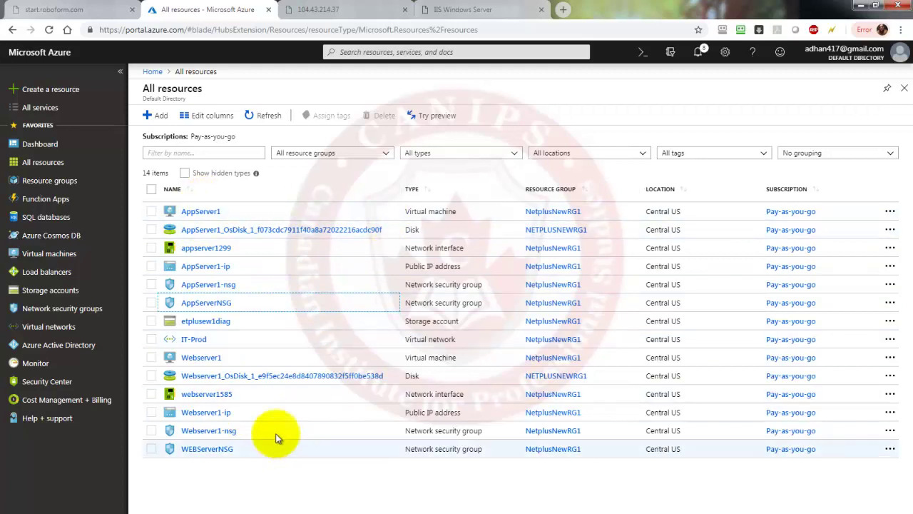
click(62, 311)
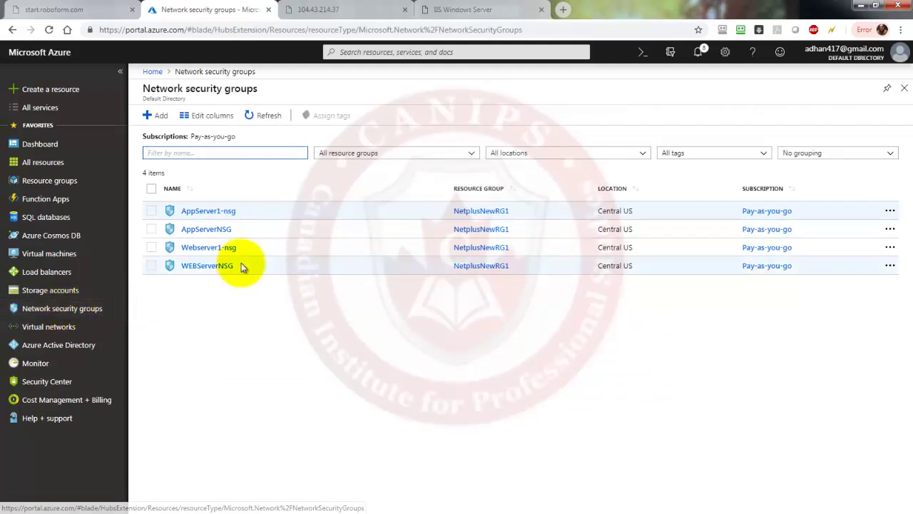
click(217, 266)
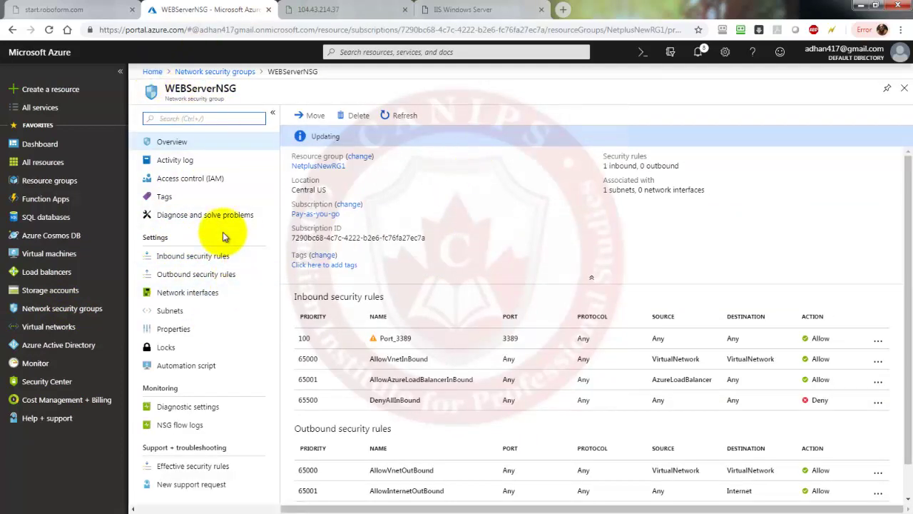
click(360, 119)
click(311, 183)
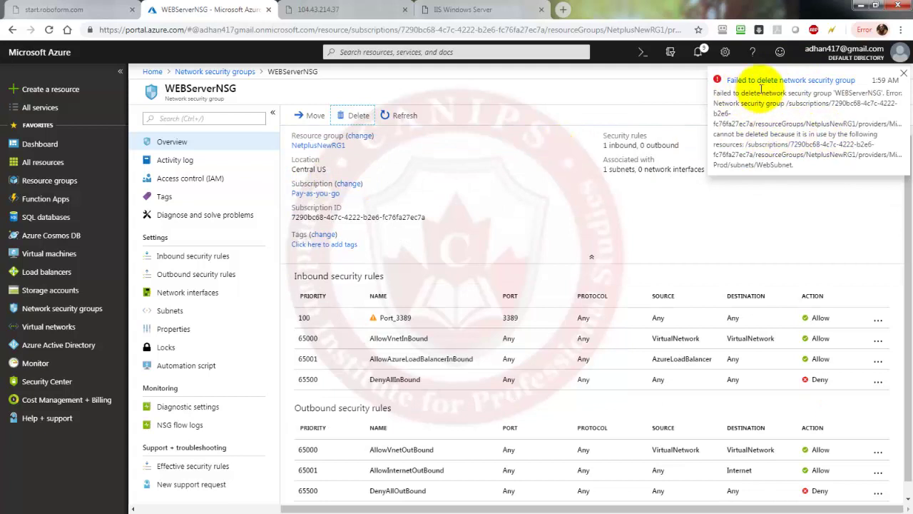
Dissociate the subnet WebSubnet from WEBServerNSG
click(164, 310)
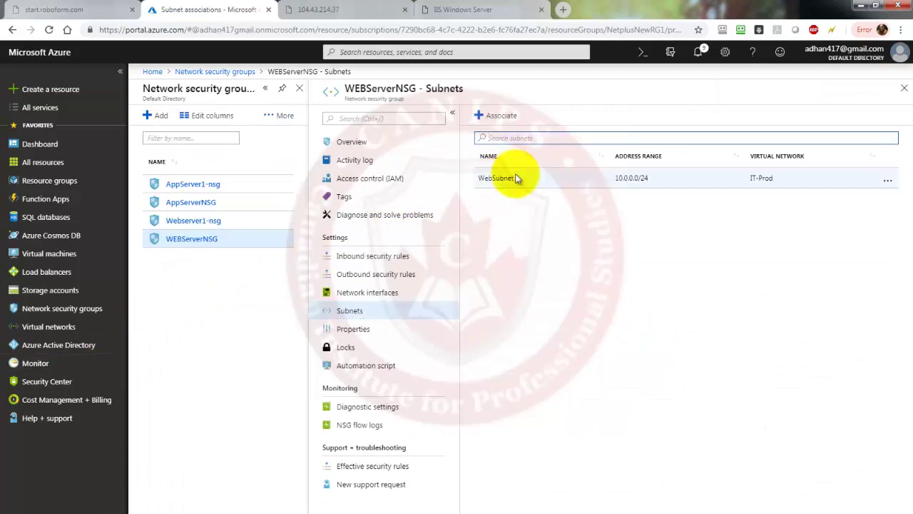
click(888, 182)
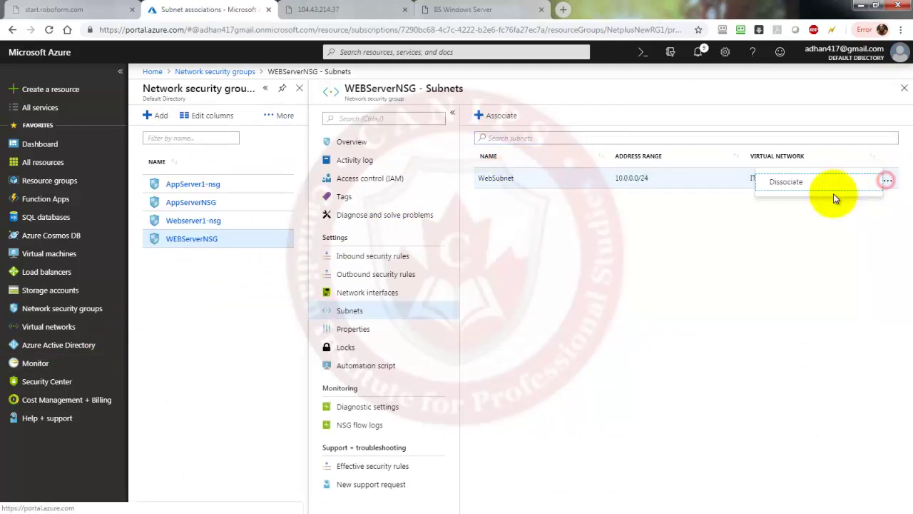
click(779, 183)
click(722, 147)
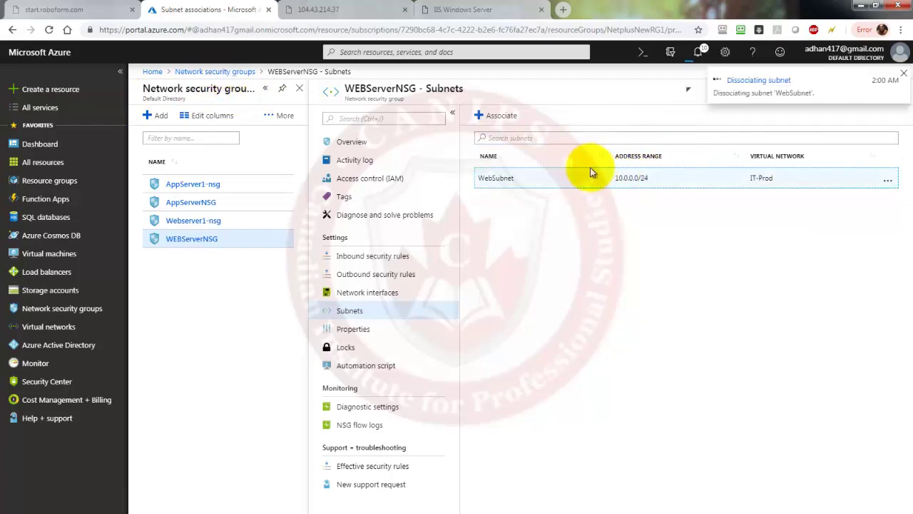
Dissociate the subnet AppSub from the AppServerNSG network security group
click(211, 74)
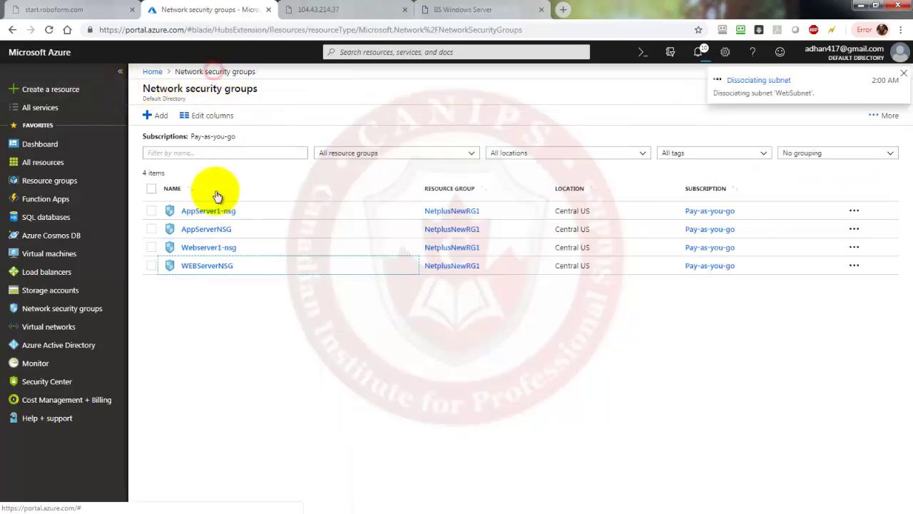
click(214, 230)
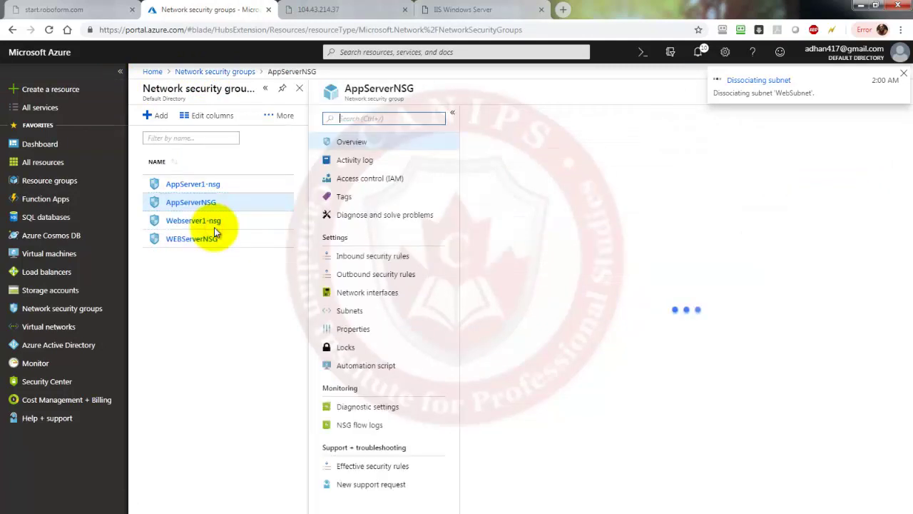
click(167, 310)
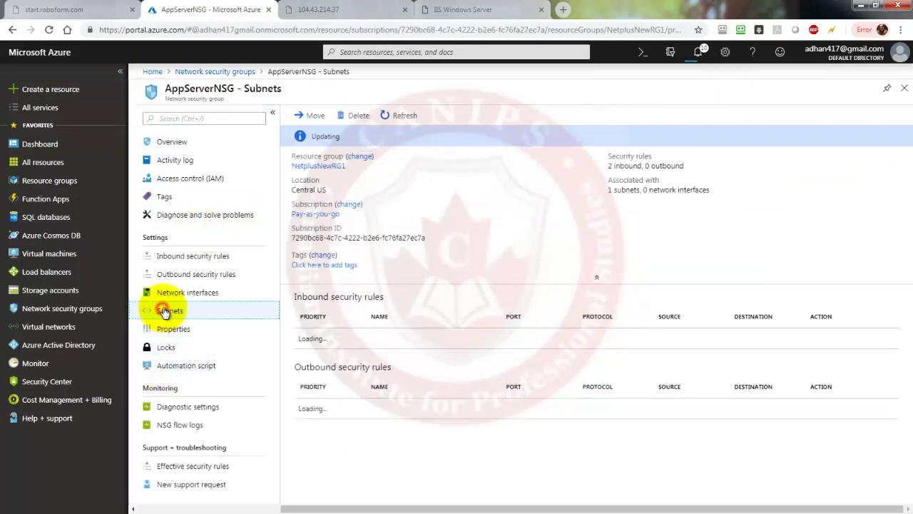
click(887, 180)
click(784, 182)
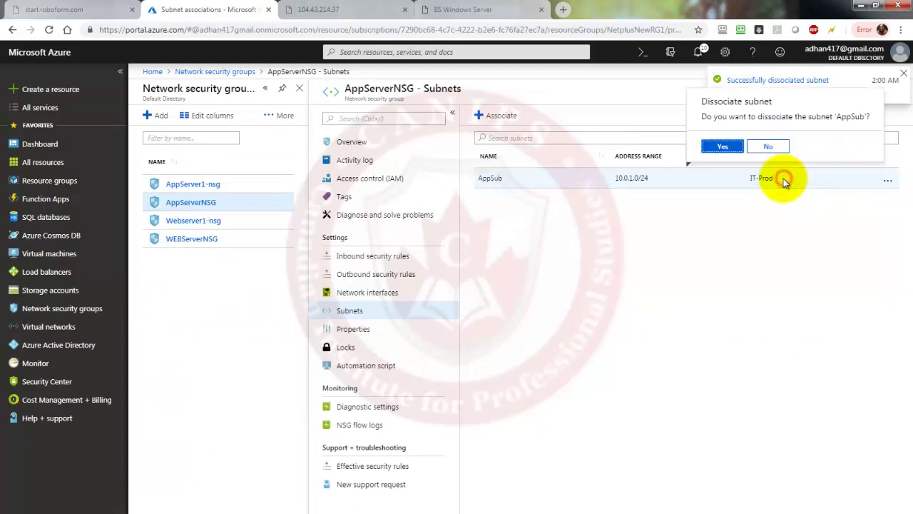
click(721, 145)
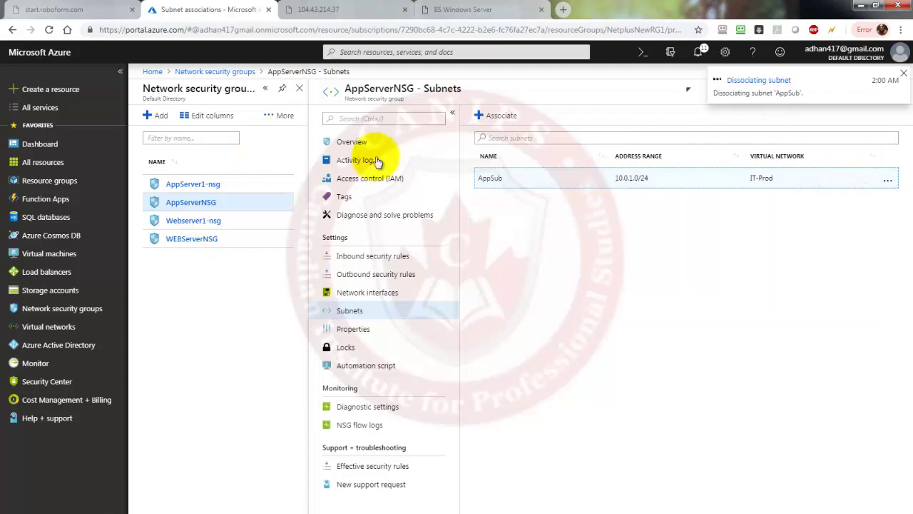
Delete the WEBServerNSG network security group and return to the list of network security groups
click(203, 239)
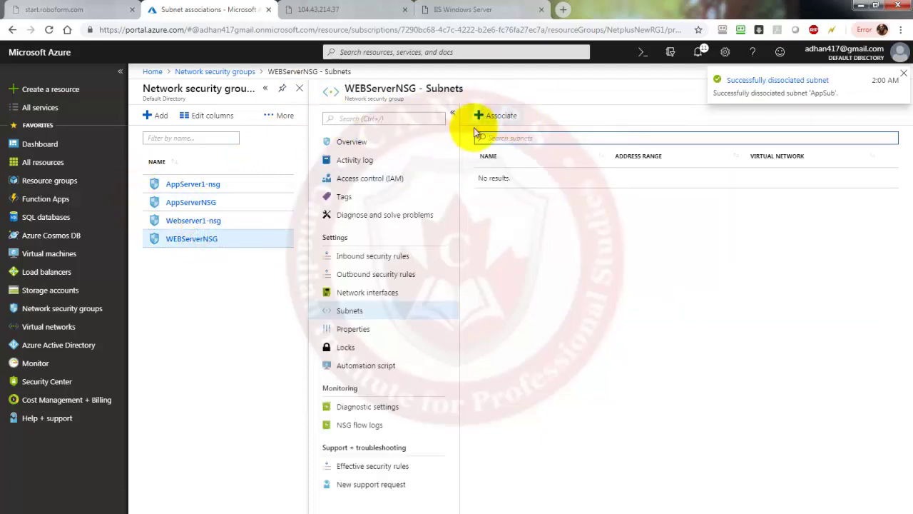
click(354, 142)
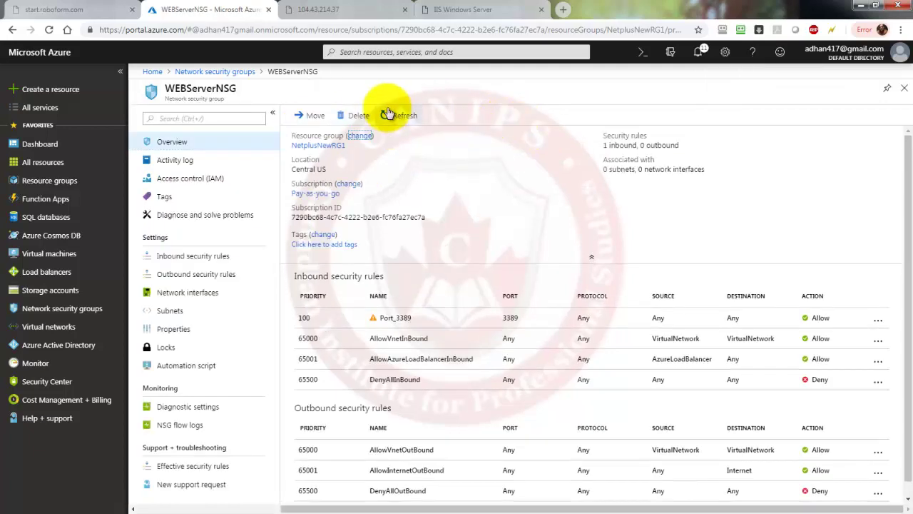
click(351, 117)
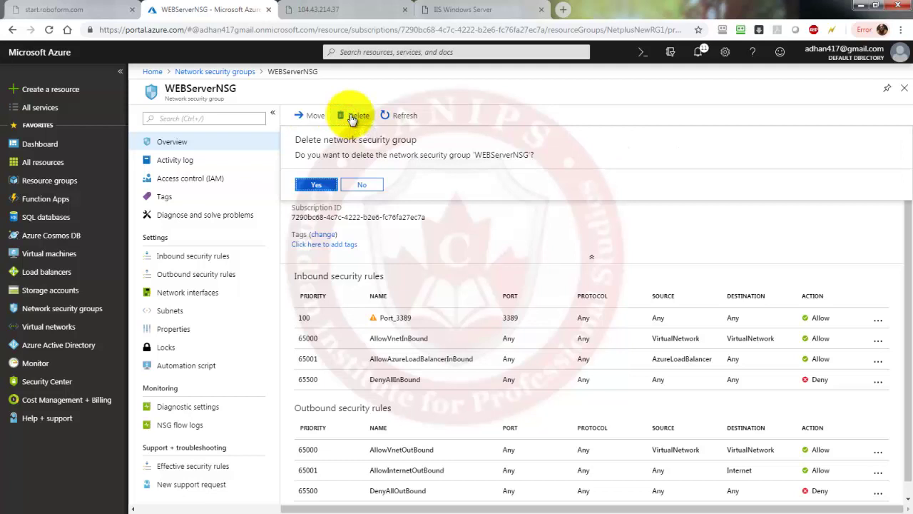
click(316, 185)
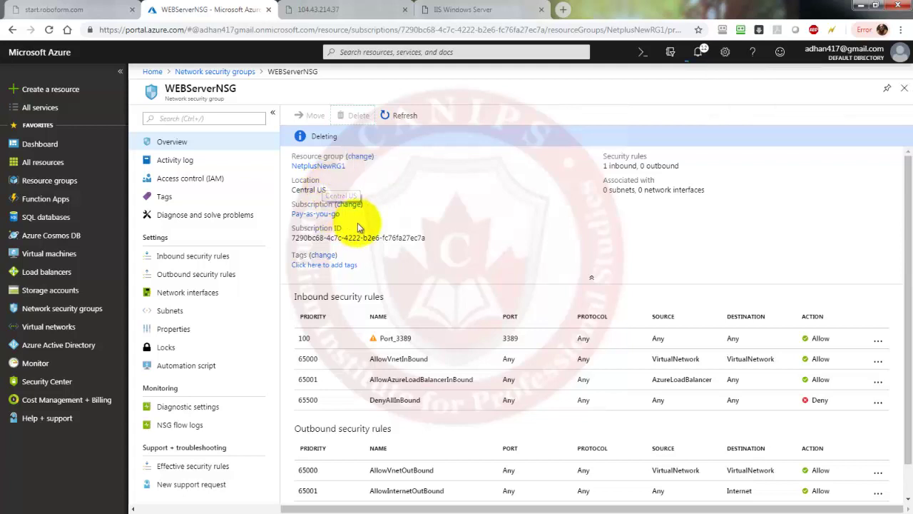
click(191, 73)
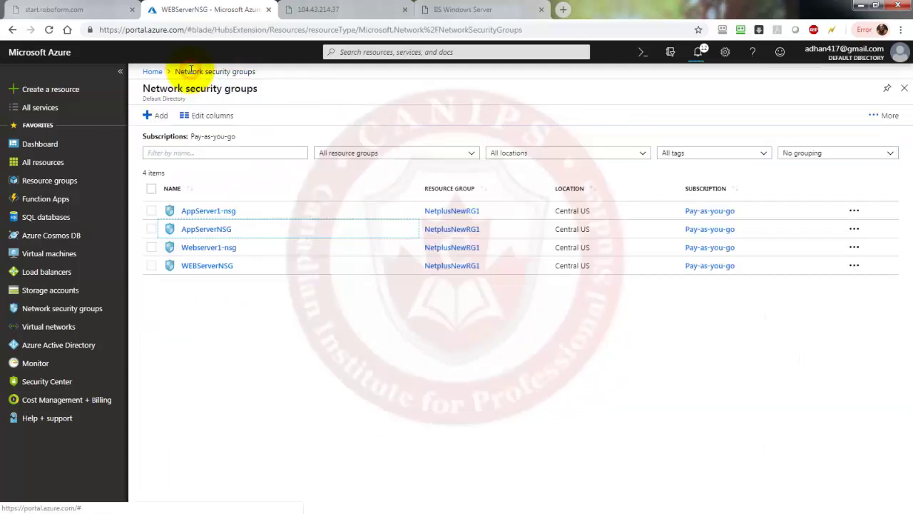
Delete the AppServerNSG network security group and refresh the list of network security groups
click(211, 229)
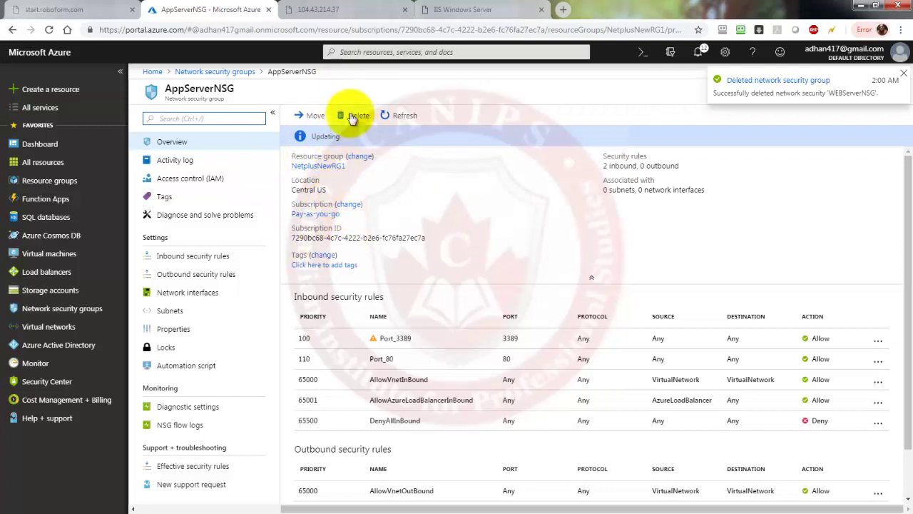
click(351, 119)
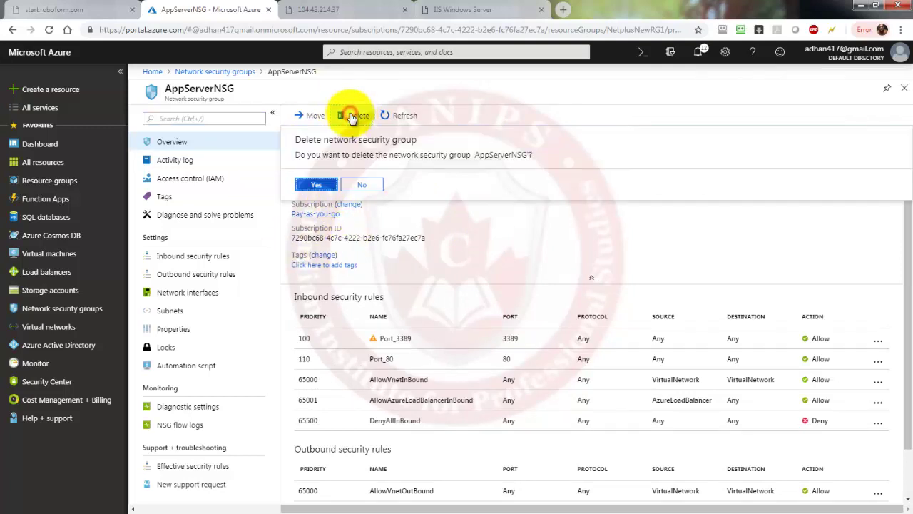
click(318, 184)
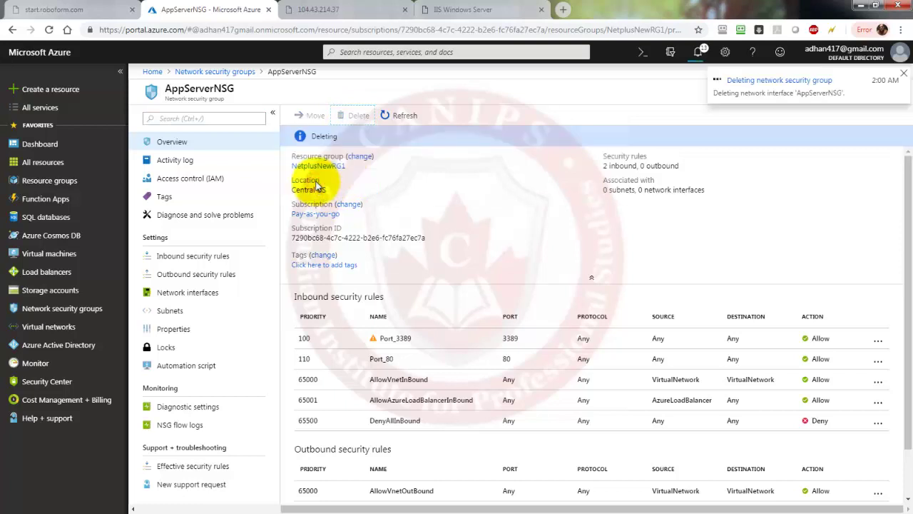
click(232, 74)
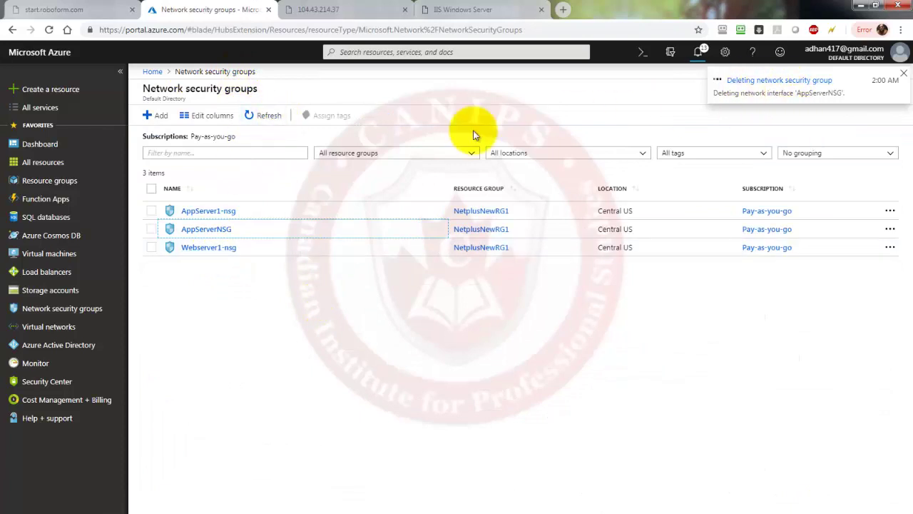
click(251, 119)
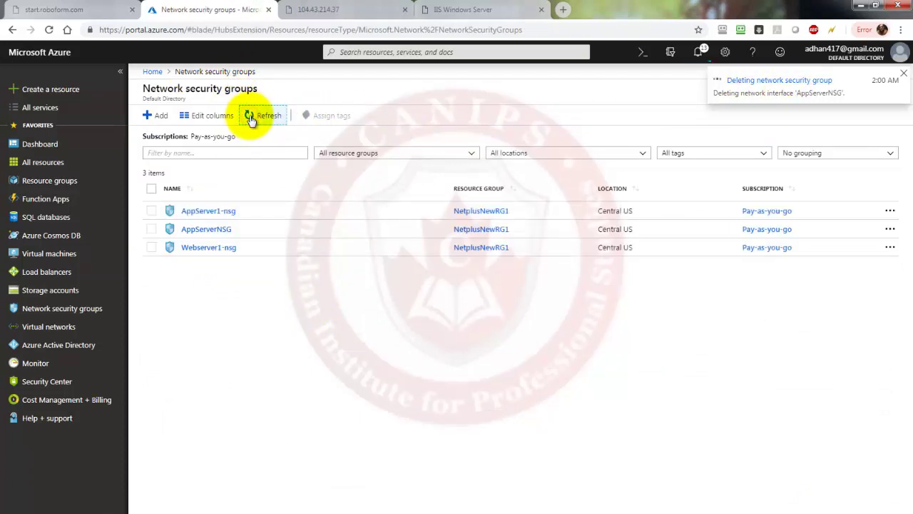
click(251, 119)
click(251, 119)
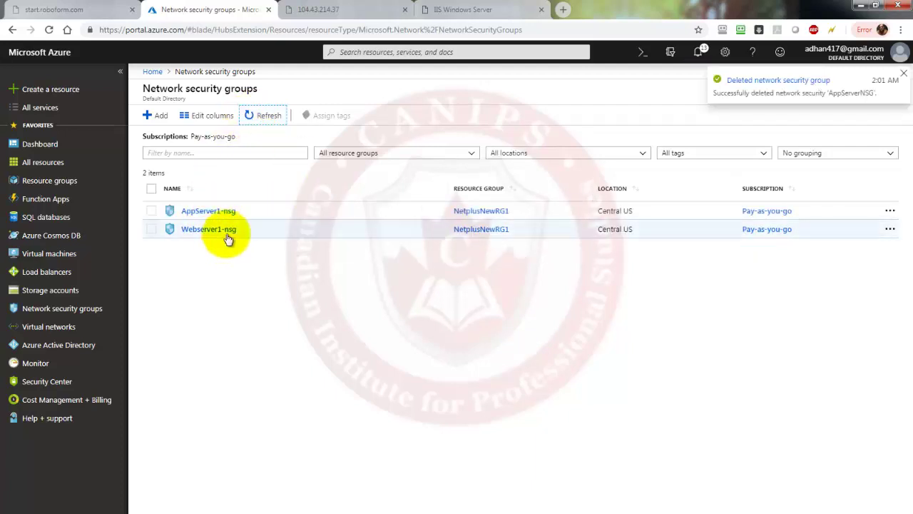
Open the networking settings of the AppServer1 virtual machine from the dashboard
click(151, 72)
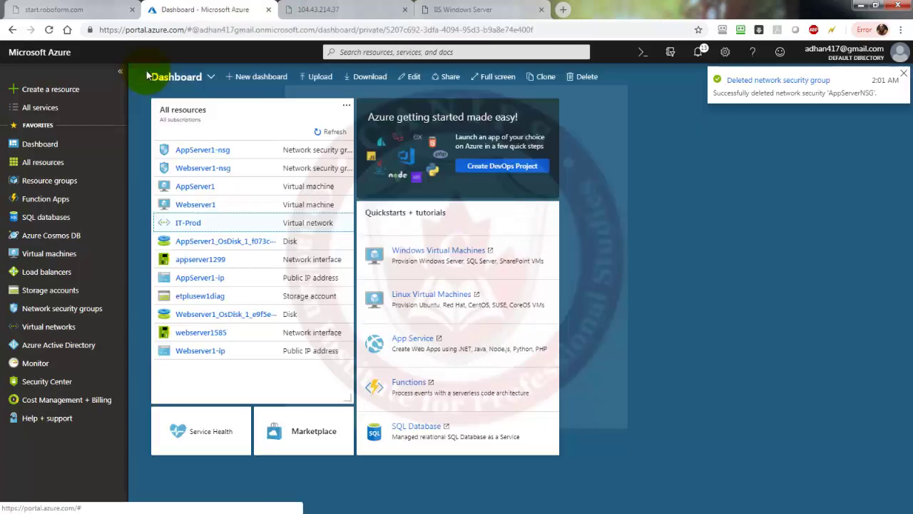
click(197, 186)
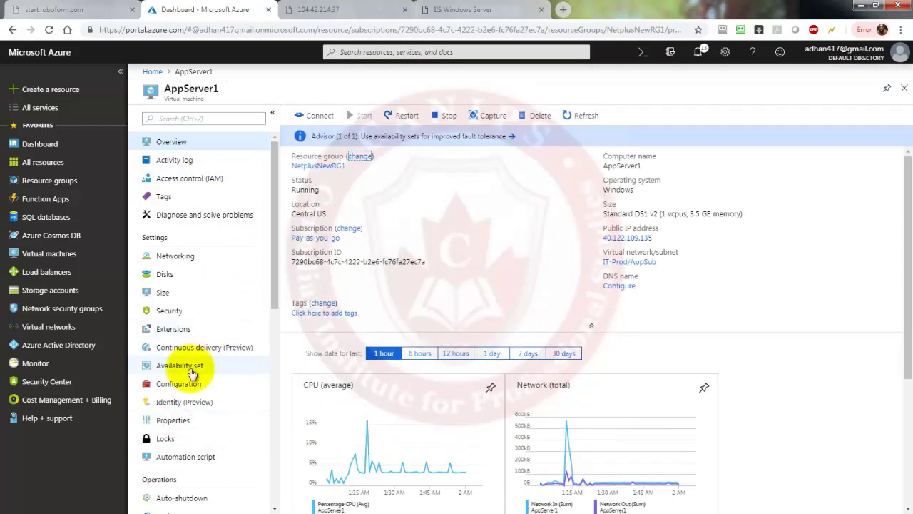
click(183, 260)
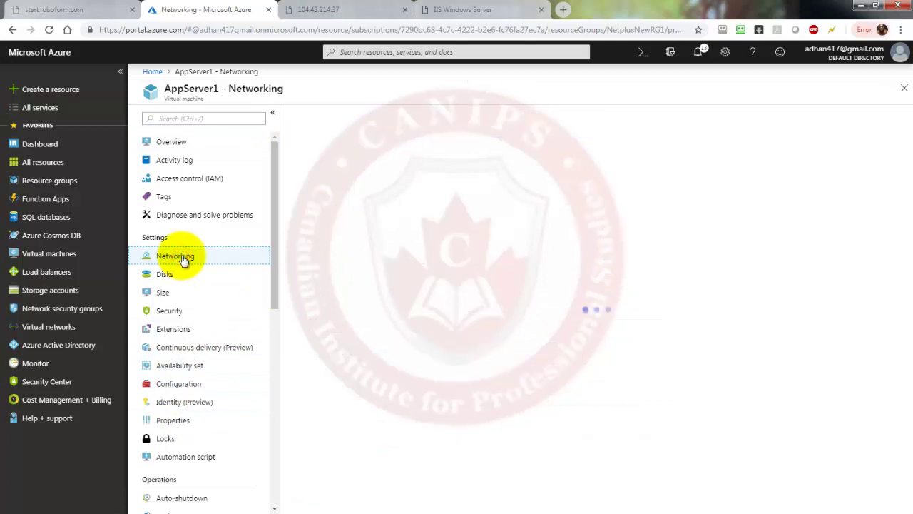